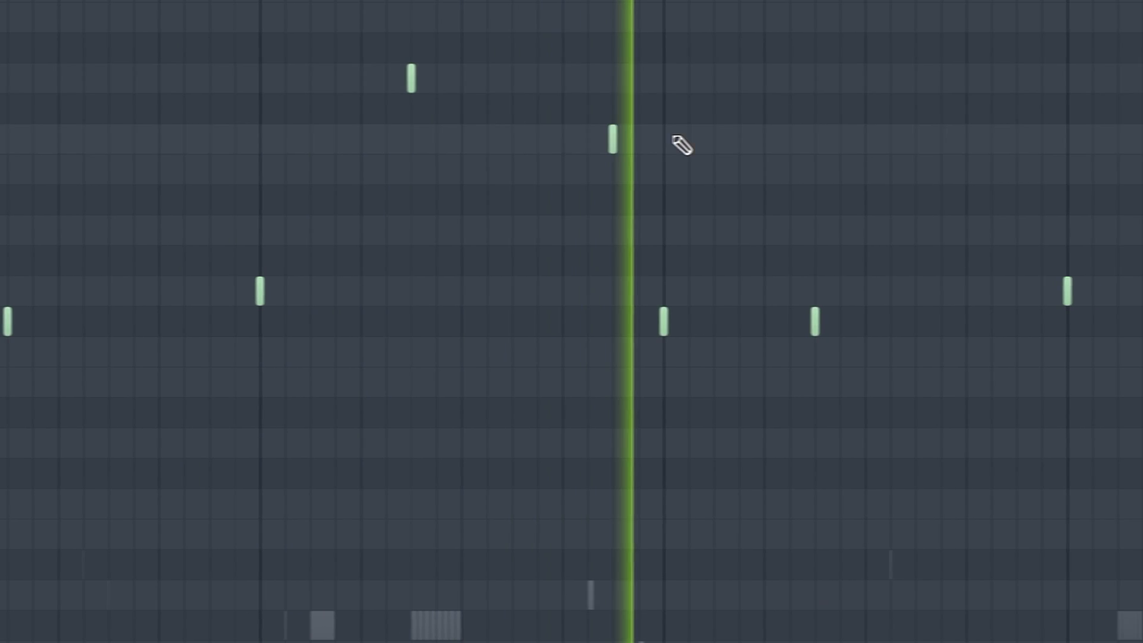
# Place a short drum hit midway through the pattern's final bar in the piano roll.
pyautogui.scroll(-3, 556, 164)
pyautogui.scroll(3, 524, 206)
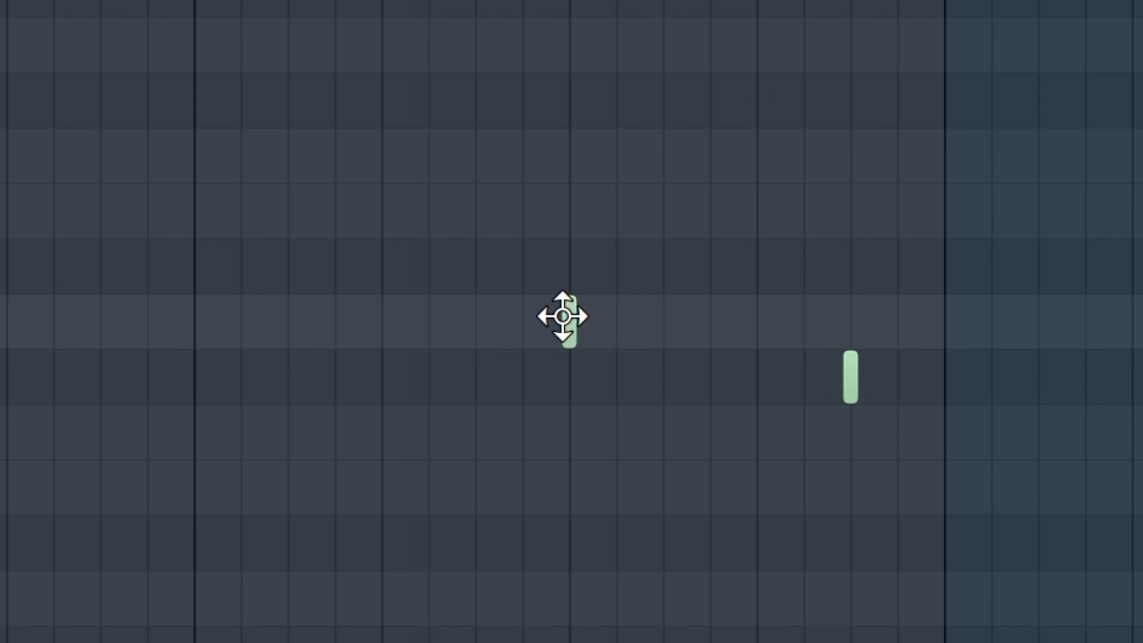
pyautogui.click(572, 322)
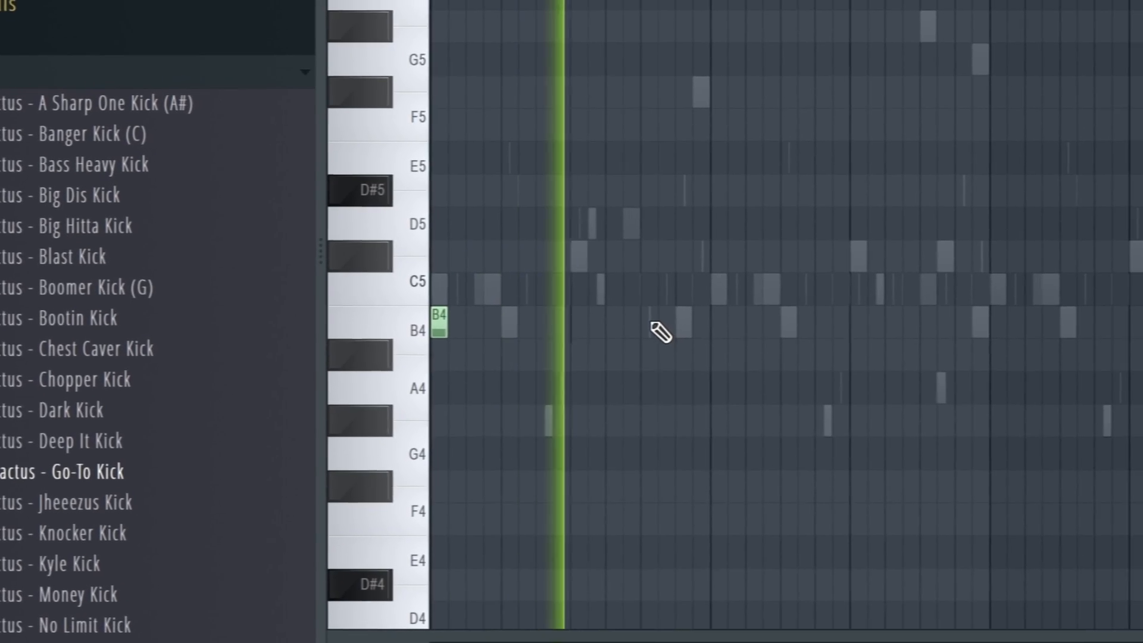
# Draw a syncopated series of Go-To Kick notes on B4 through the bars of the pattern.
pyautogui.click(654, 323)
pyautogui.click(719, 323)
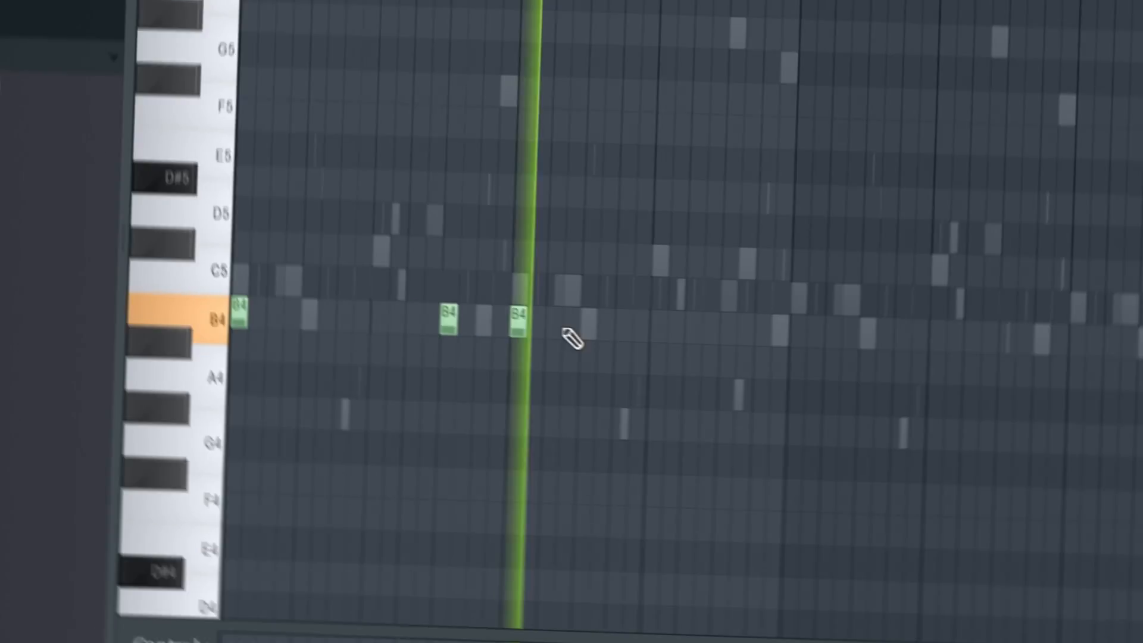
pyautogui.click(661, 322)
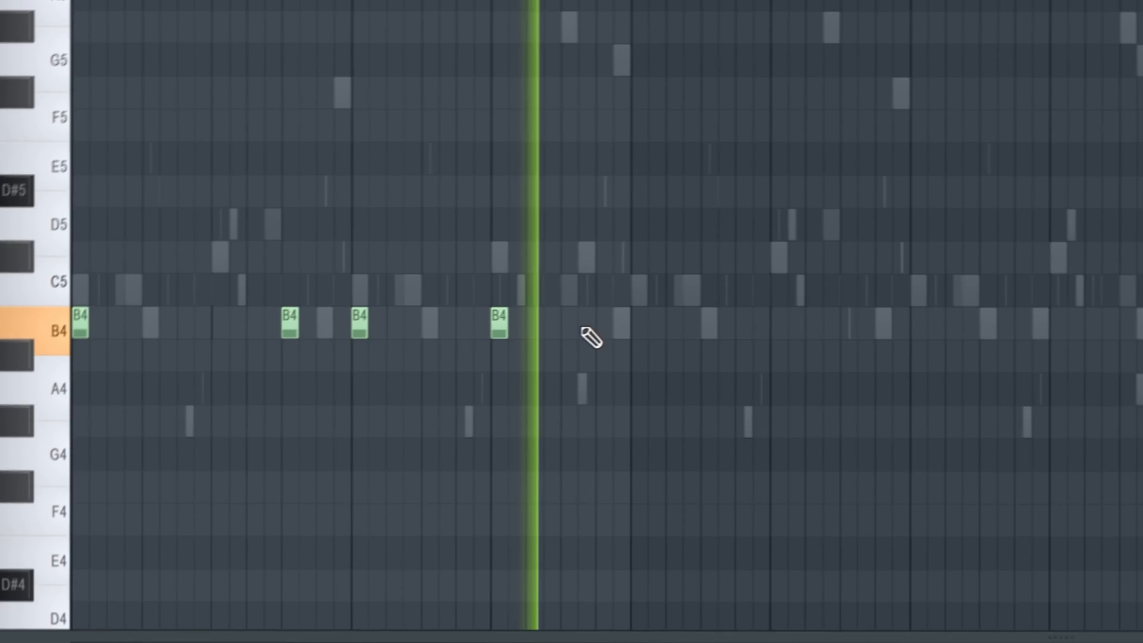
pyautogui.click(608, 323)
pyautogui.click(643, 323)
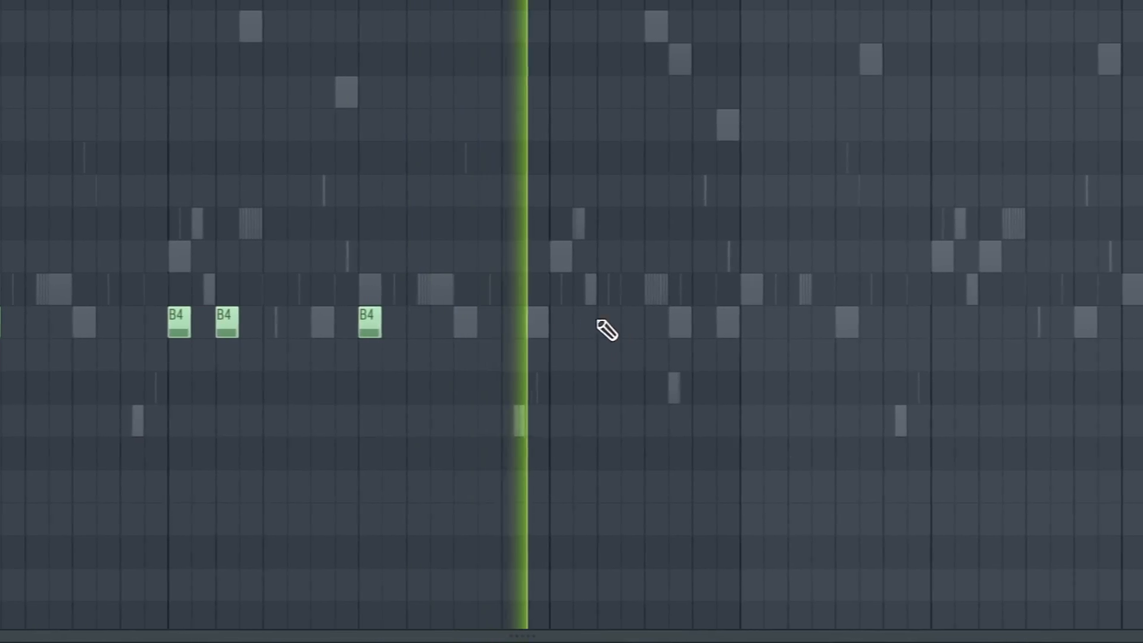
pyautogui.click(607, 322)
pyautogui.click(703, 323)
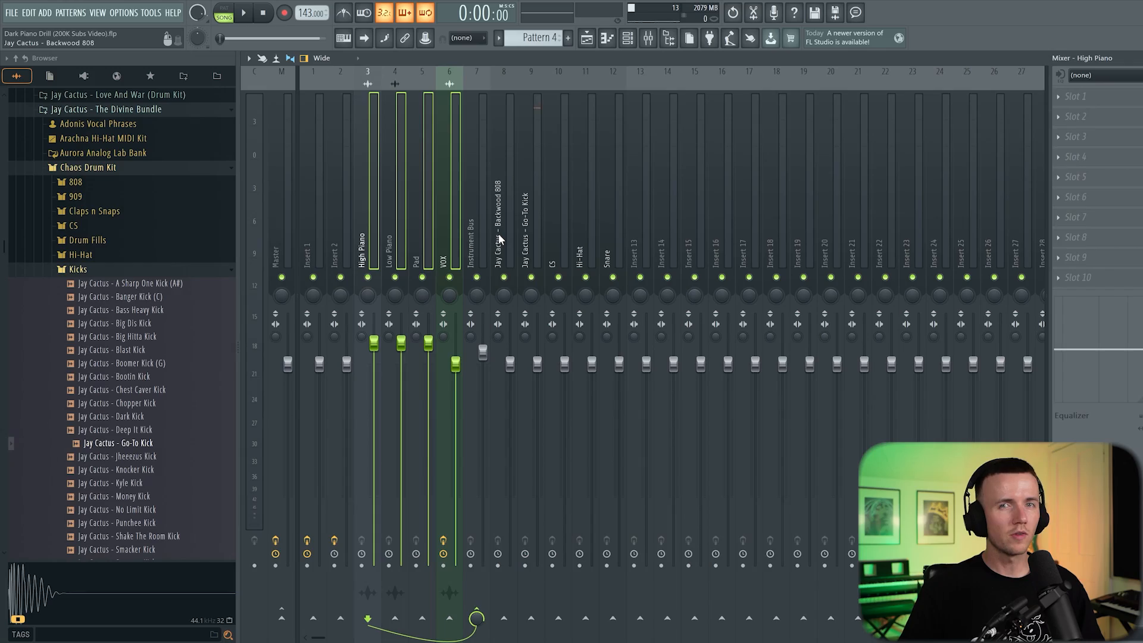
# Open FabFilter Pro-Q 3 on the Jay Cactus - Backwood 808 mixer track and close its window.
pyautogui.click(499, 238)
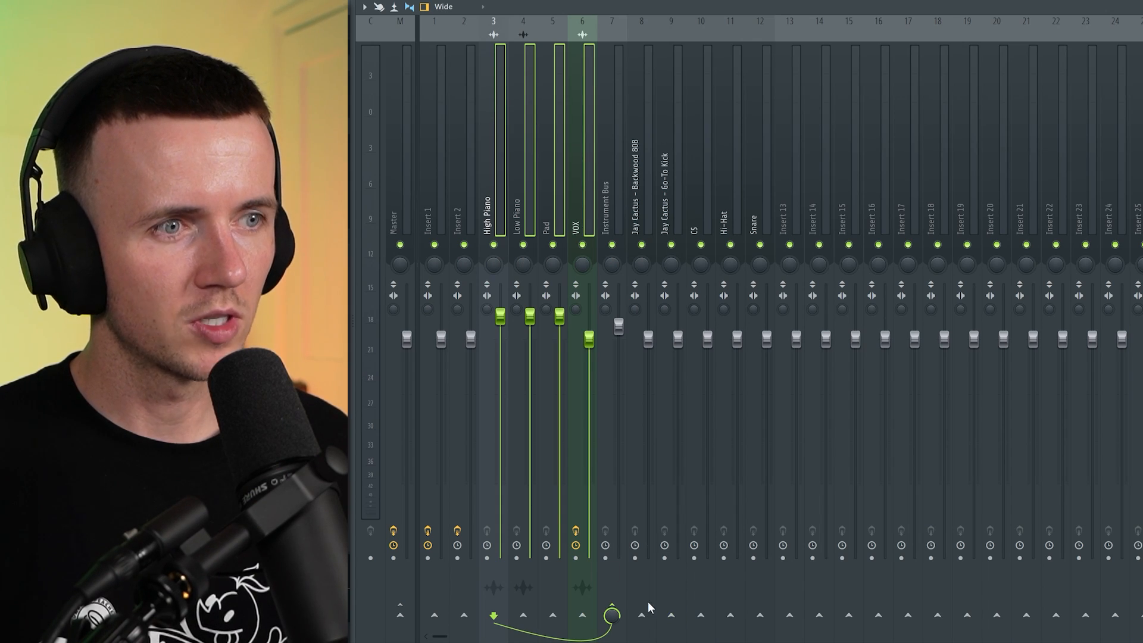
pyautogui.click(612, 209)
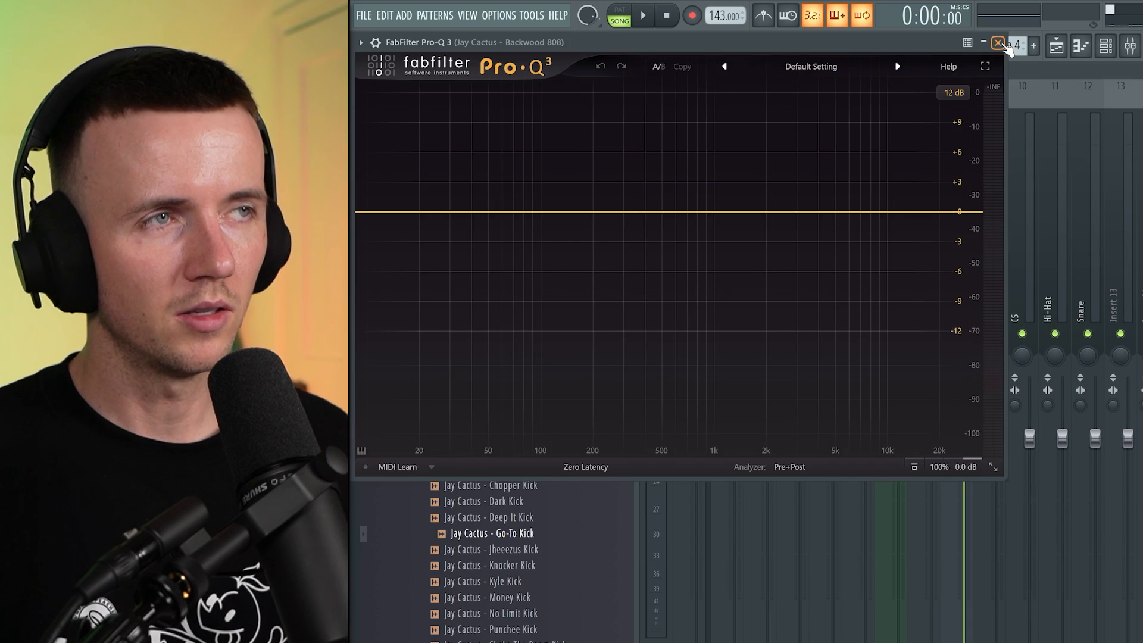
pyautogui.click(1048, 79)
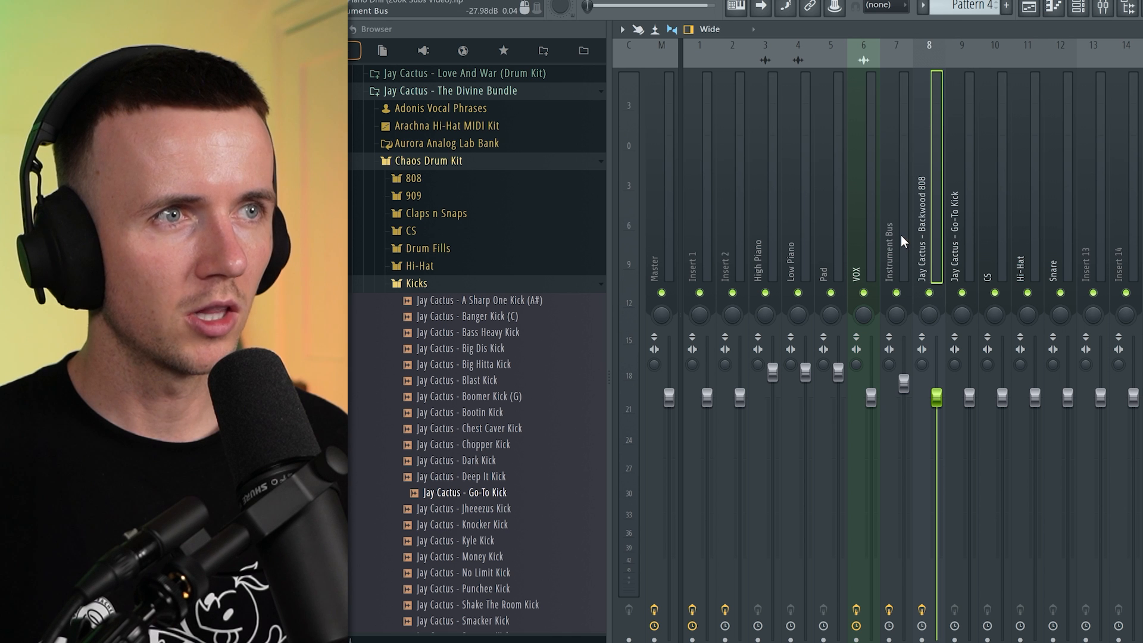
# Open Pro-Q 3 on the Instrument Bus with the Backwood 808 spectrum overlaid and add a boosted bell band at about 184 Hz.
pyautogui.click(899, 237)
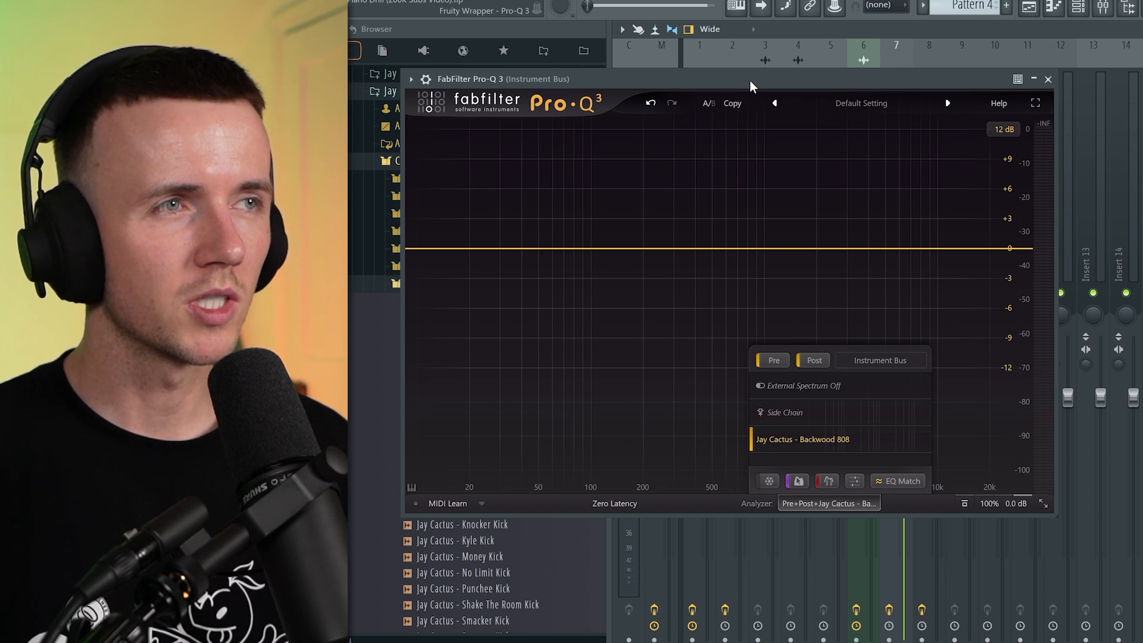
pyautogui.moveTo(749, 80); pyautogui.dragTo(778, 88)
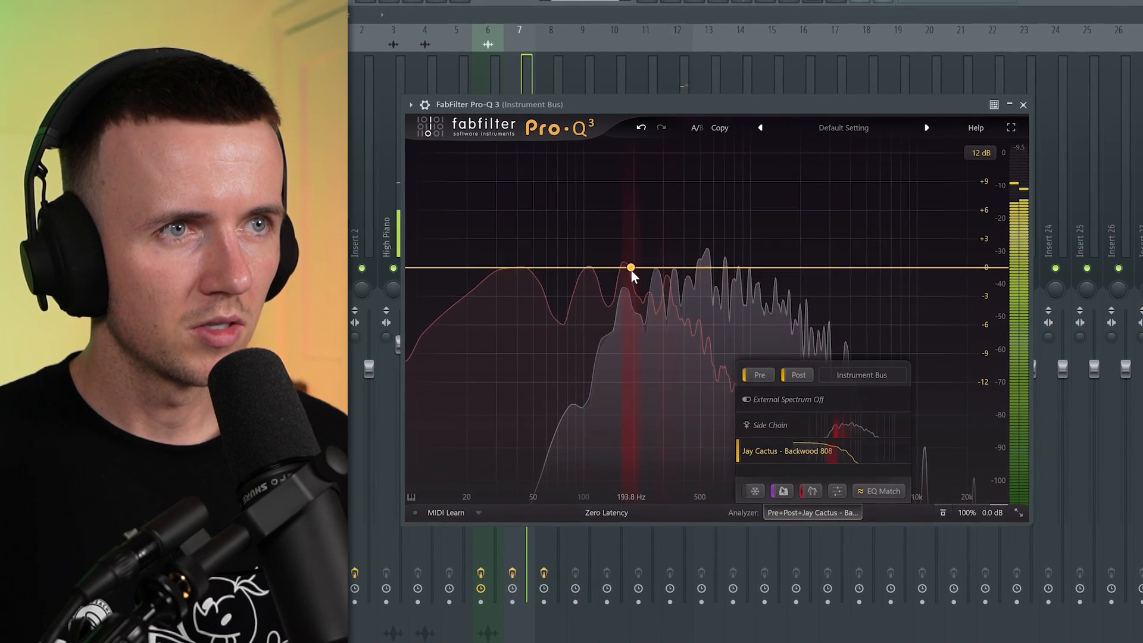
pyautogui.moveTo(631, 267); pyautogui.dragTo(627, 174)
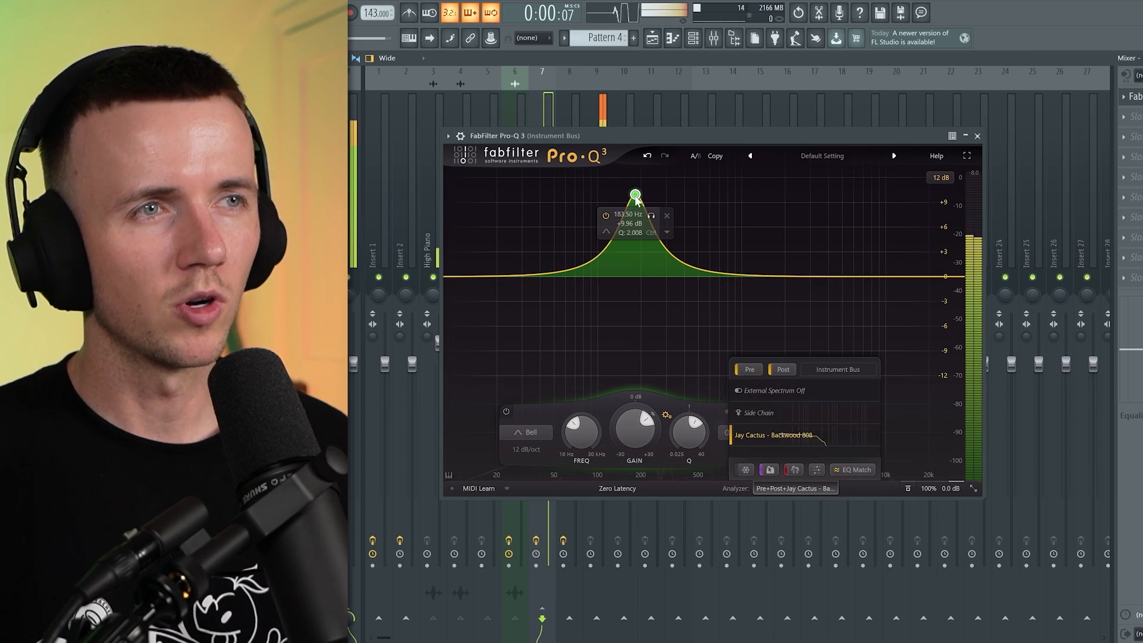
# Turn the Instrument Bus bell band into a cut of about 3.8 dB and adjust its Q during playback.
pyautogui.press('space')
pyautogui.moveTo(637, 430); pyautogui.dragTo(637, 479)
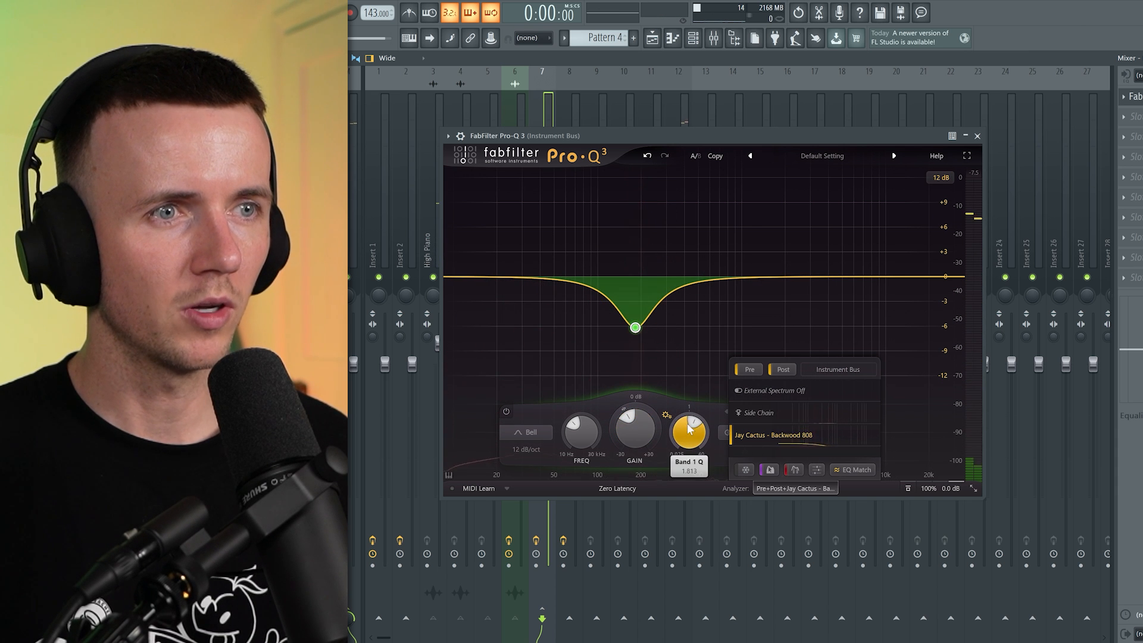
pyautogui.press('space')
pyautogui.moveTo(688, 428); pyautogui.dragTo(698, 426)
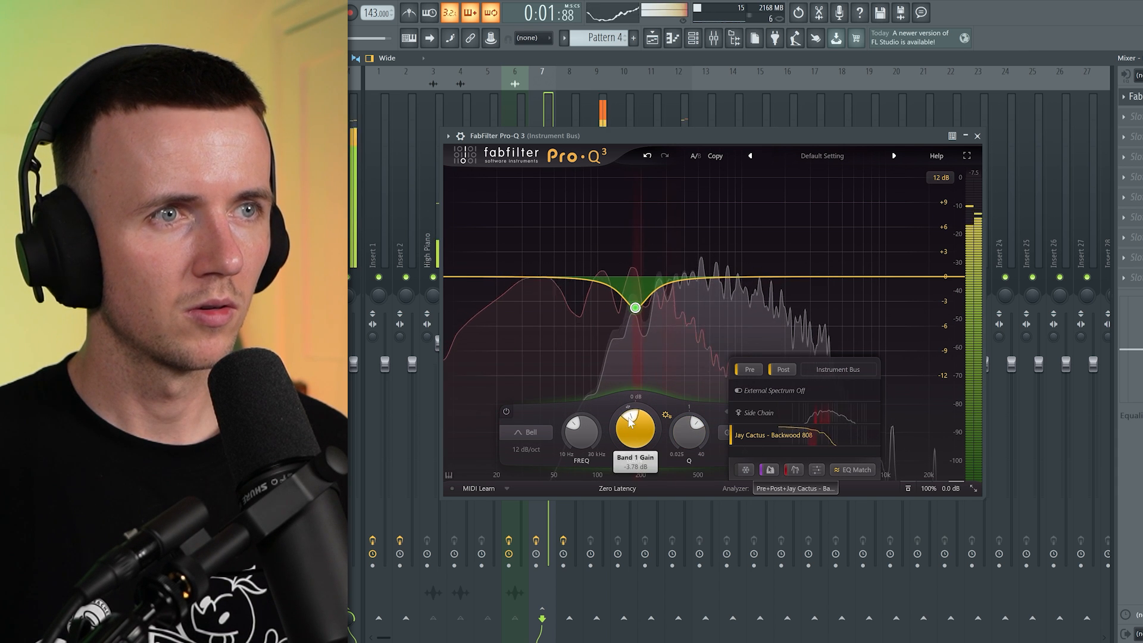
pyautogui.moveTo(666, 135); pyautogui.dragTo(888, 137)
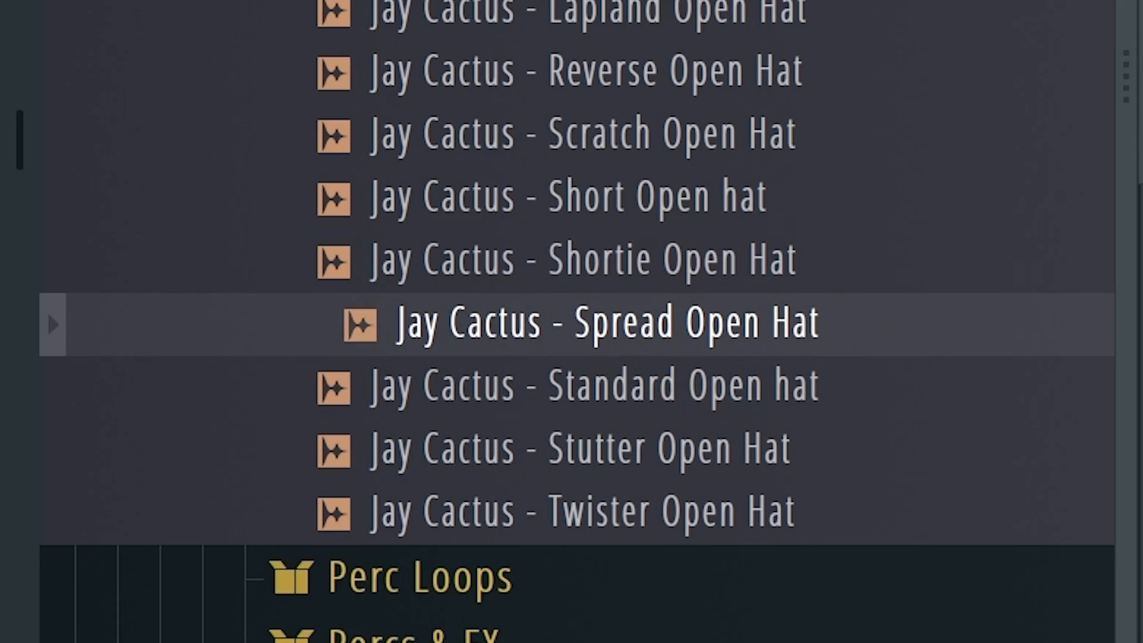
# Browse the Percs samples and add Greeze percussion sounds, including Greeze - Shakta Perc, to the channel rack.
pyautogui.scroll(-15, 694, 357)
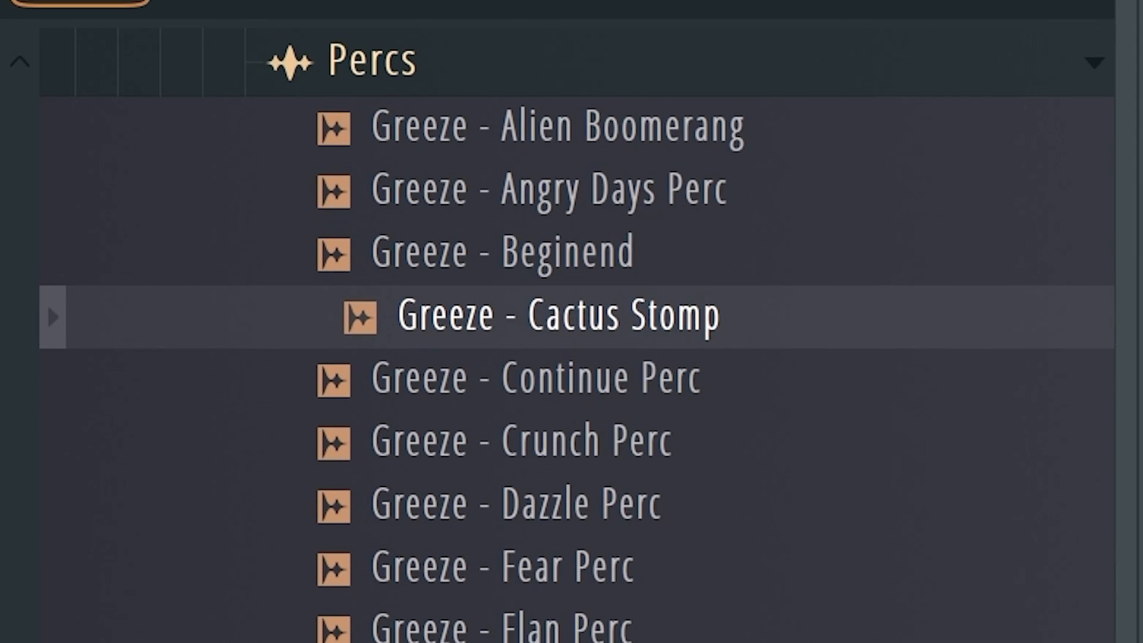
pyautogui.scroll(-6, 661, 321)
pyautogui.moveTo(660, 321); pyautogui.dragTo(812, 408)
pyautogui.scroll(-10, 796, 344)
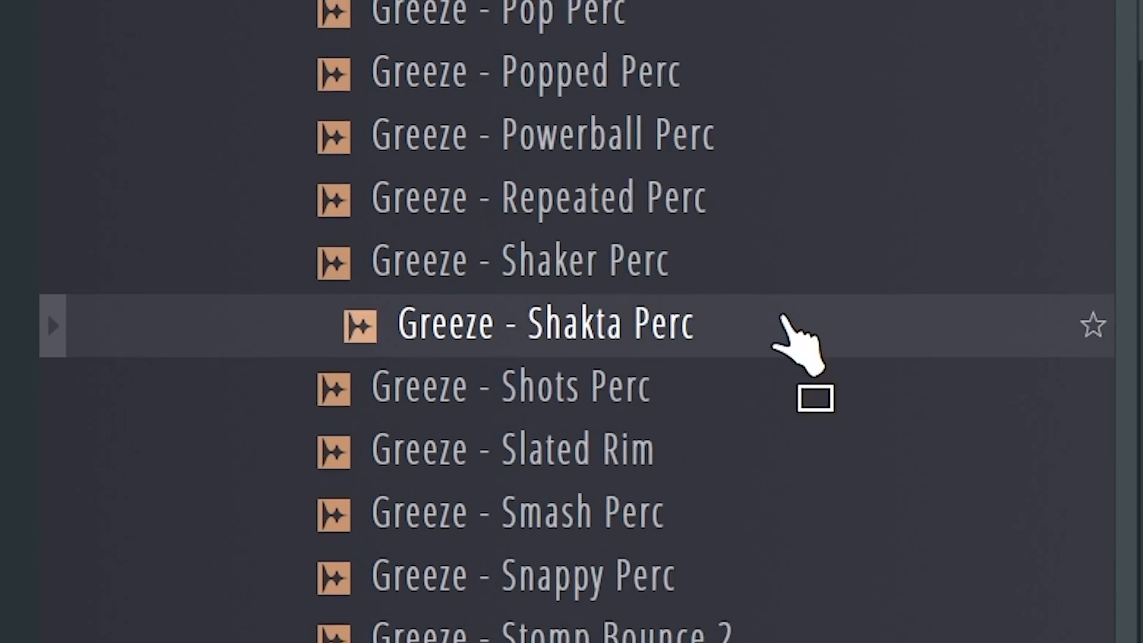
pyautogui.moveTo(796, 344); pyautogui.dragTo(580, 351)
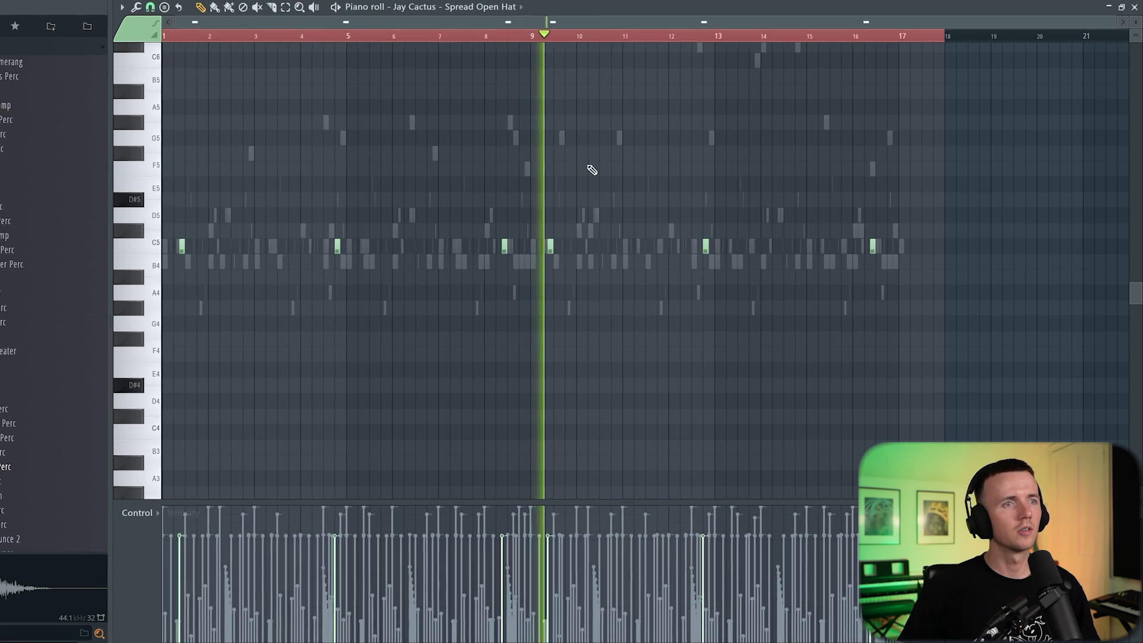
# Repeat the Spread Open Hat notes over the pattern's second half and rename the channel Open Hat.
pyautogui.hotkey('ctrl', 'a')
pyautogui.hotkey('ctrl', 'd')
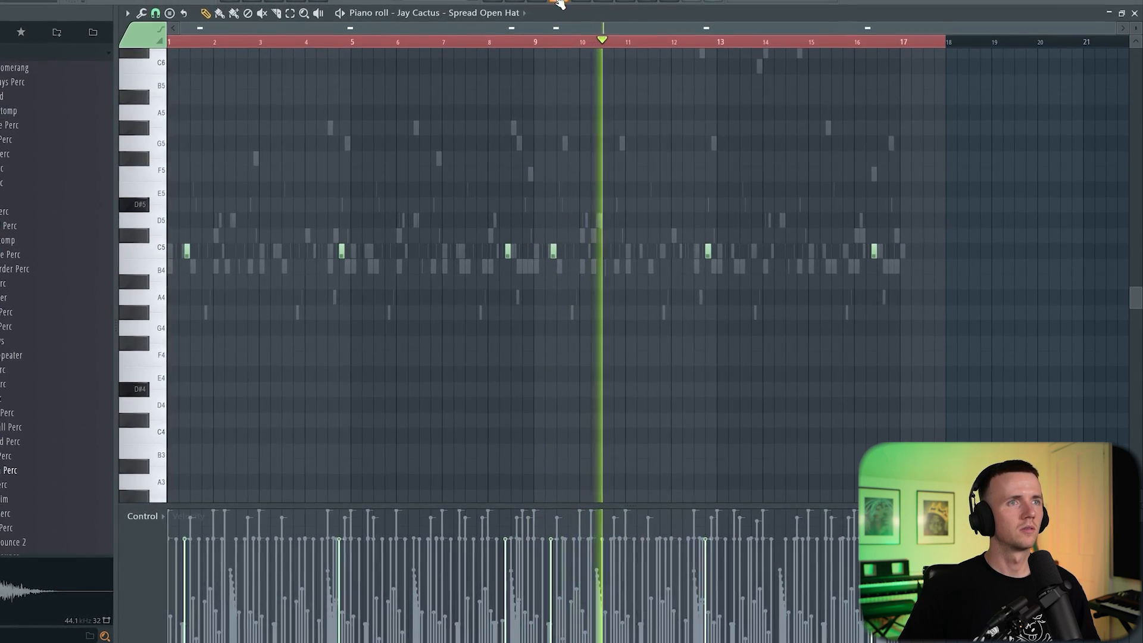
pyautogui.click(543, 2)
pyautogui.rightClick(303, 331)
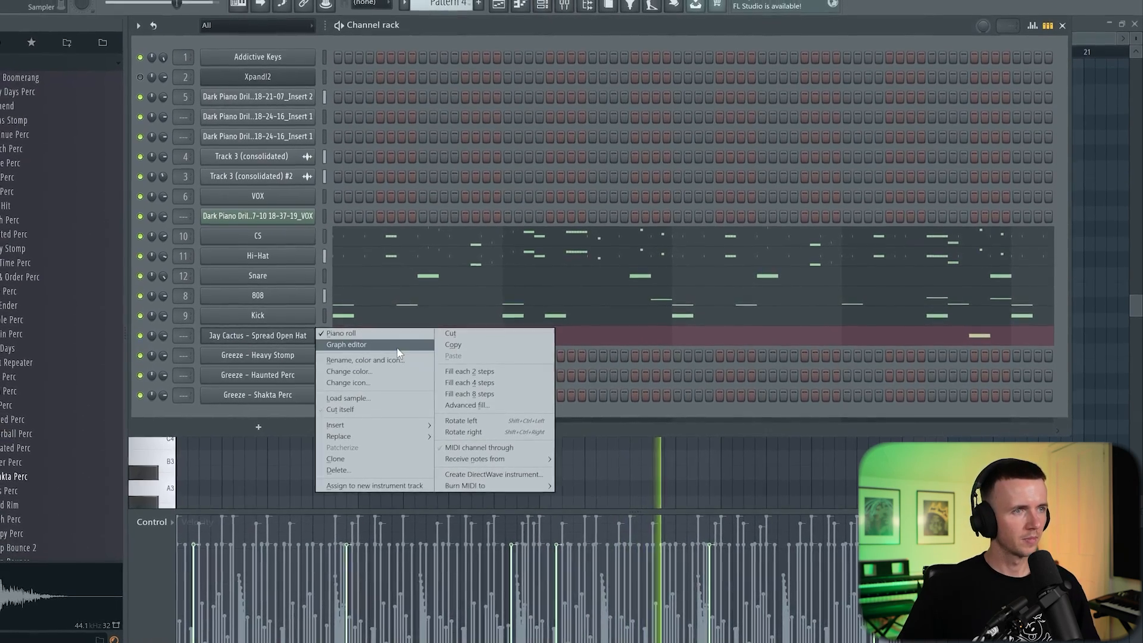
pyautogui.click(398, 365)
pyautogui.write('Open')
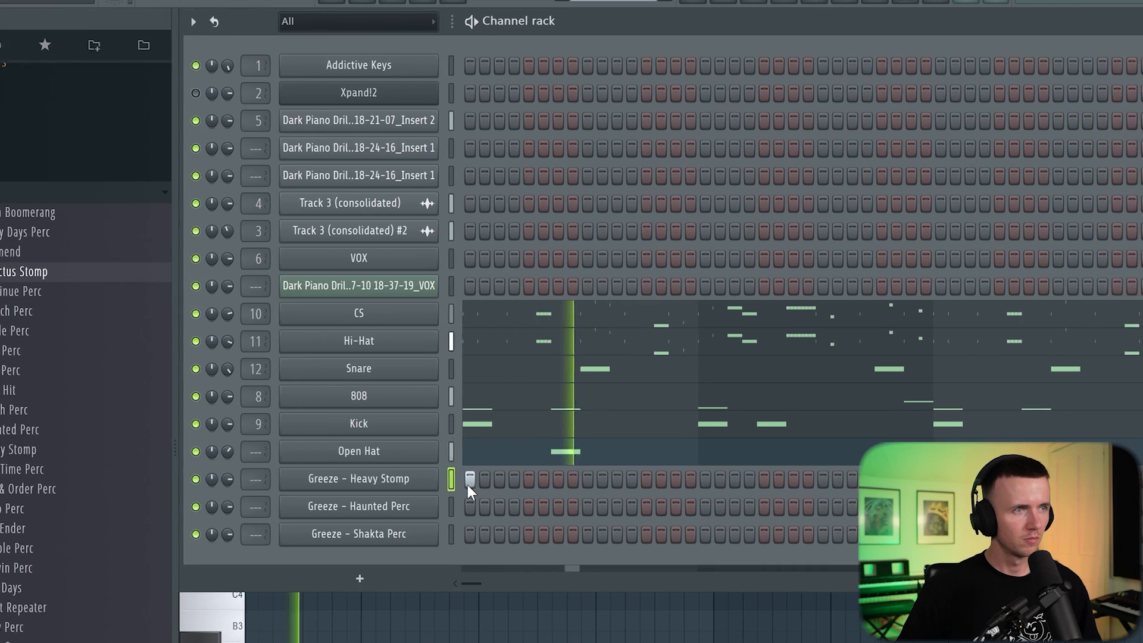
# Add a ping-pong Fruity Delay 2 to the Greeze - Heavy Stomp mixer track with 61% input volume.
pyautogui.click(277, 485)
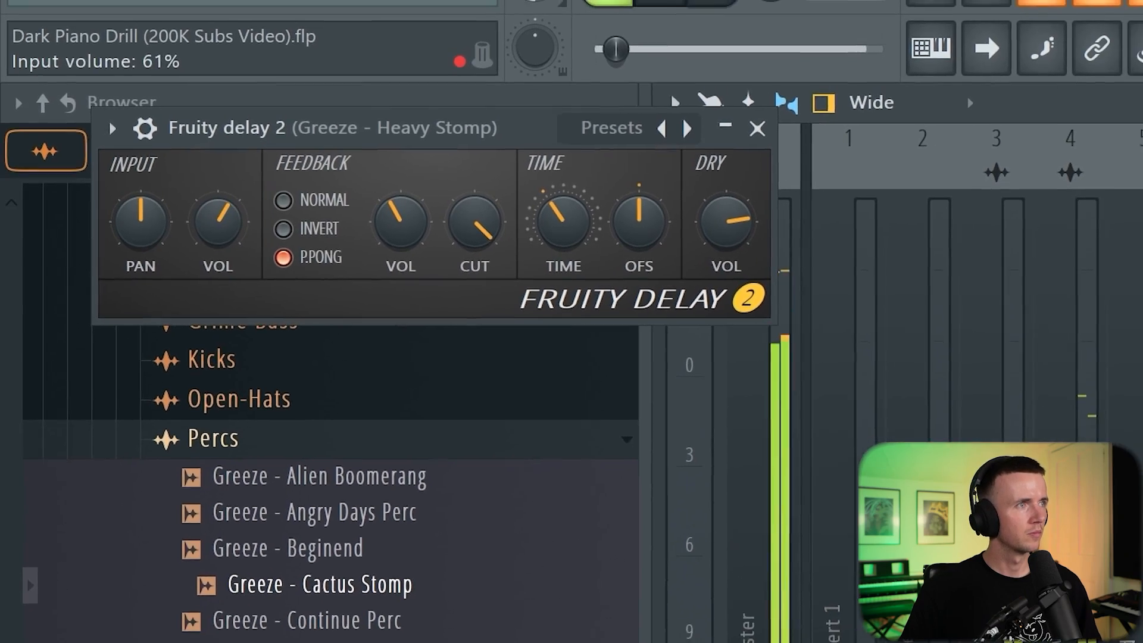
pyautogui.click(759, 128)
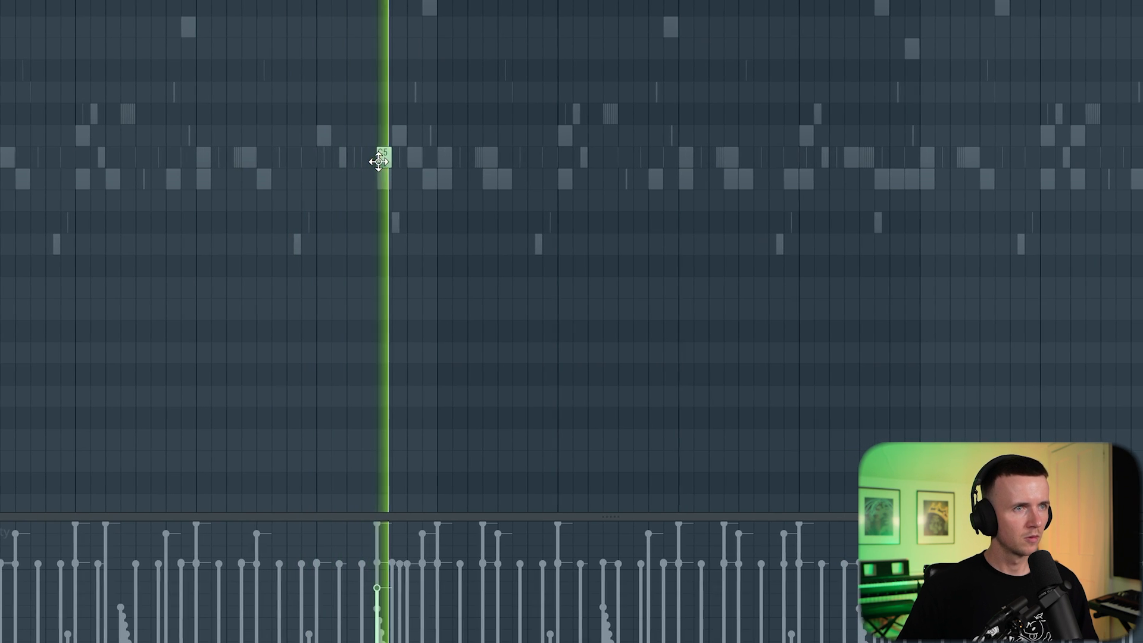
# Add Greeze - Heavy Stomp hits on C5 in the piano roll and duplicate the selected pair further along the pattern.
pyautogui.click(432, 158)
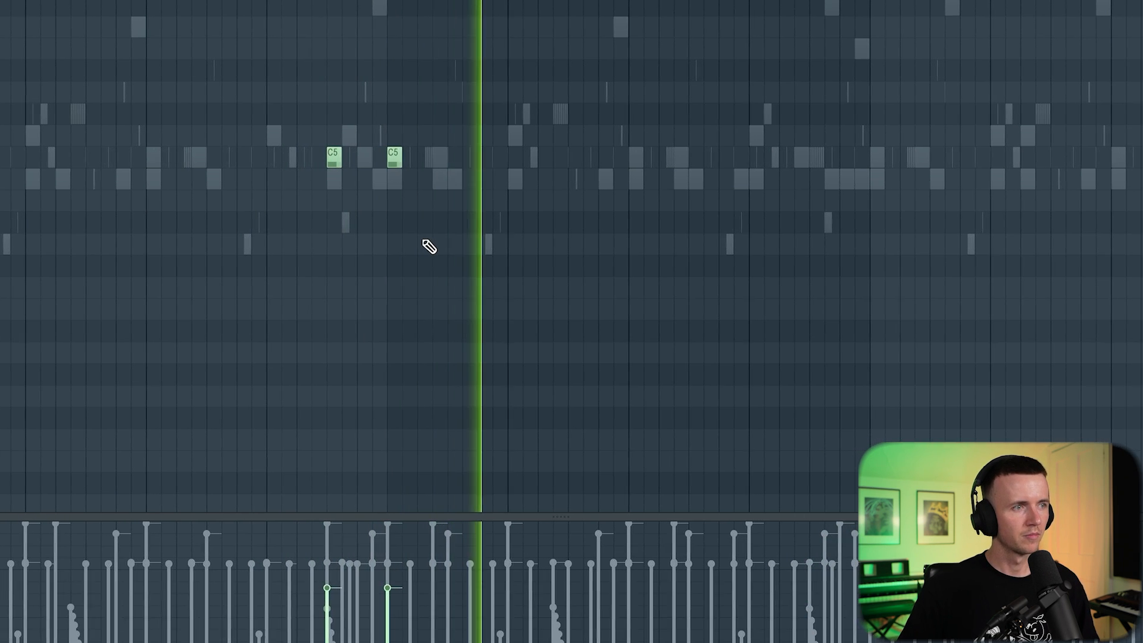
pyautogui.scroll(-2, 425, 241)
pyautogui.press('Down')
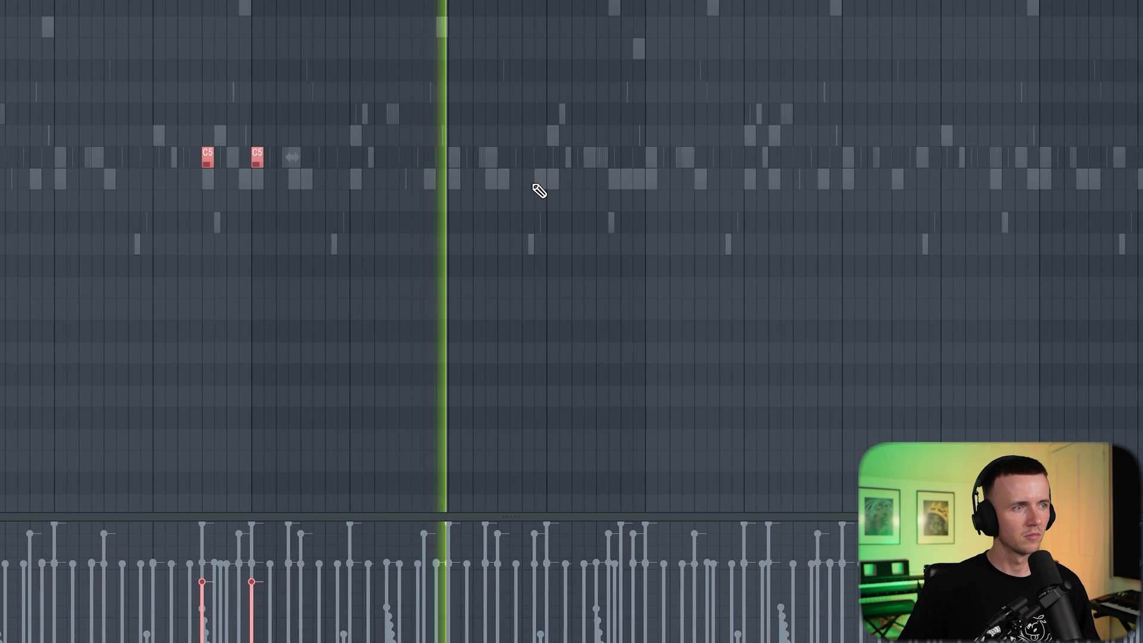
pyautogui.hotkey('ctrl', 'd')
pyautogui.scroll(2, 563, 167)
pyautogui.click(574, 159)
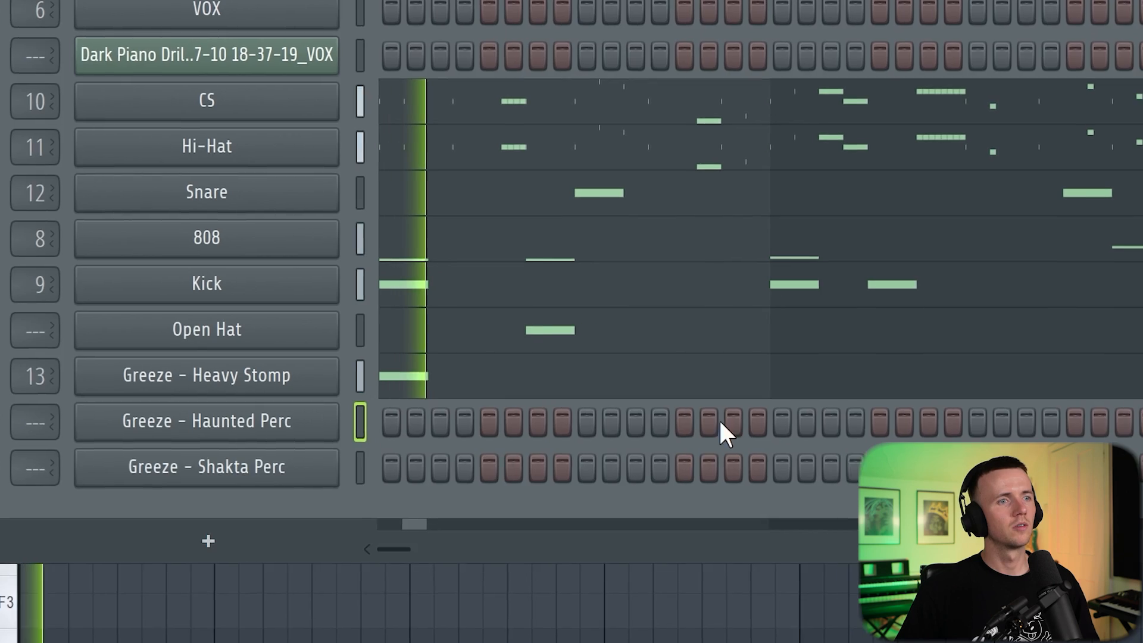
# Place two Greeze - Haunted Perc hits in the step sequencer, the first on step 11.
pyautogui.click(645, 426)
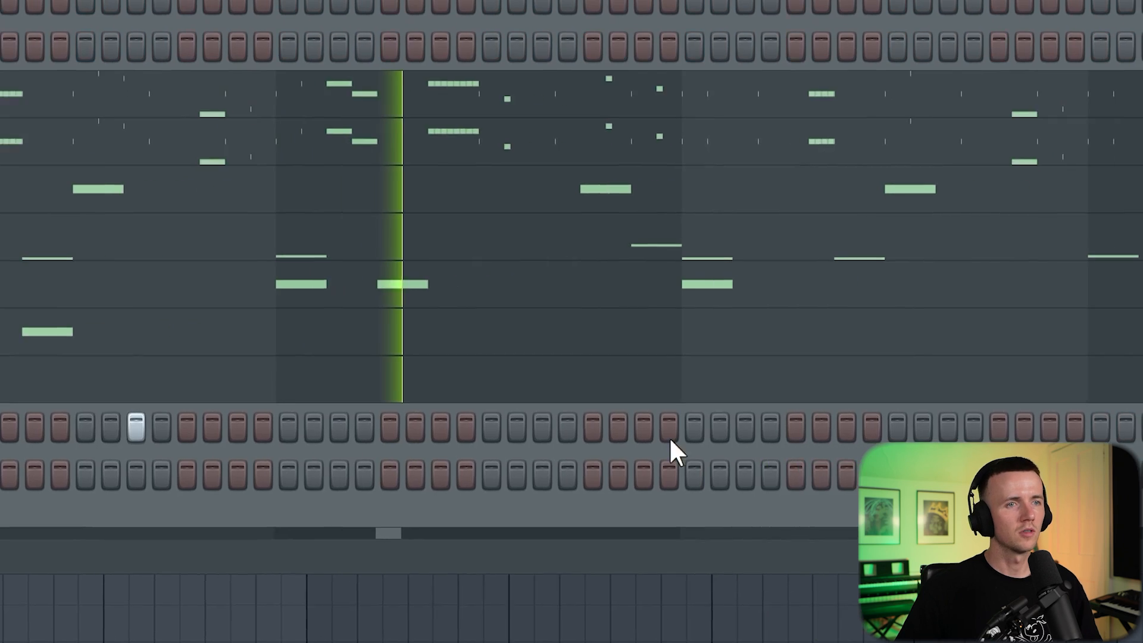
pyautogui.click(498, 430)
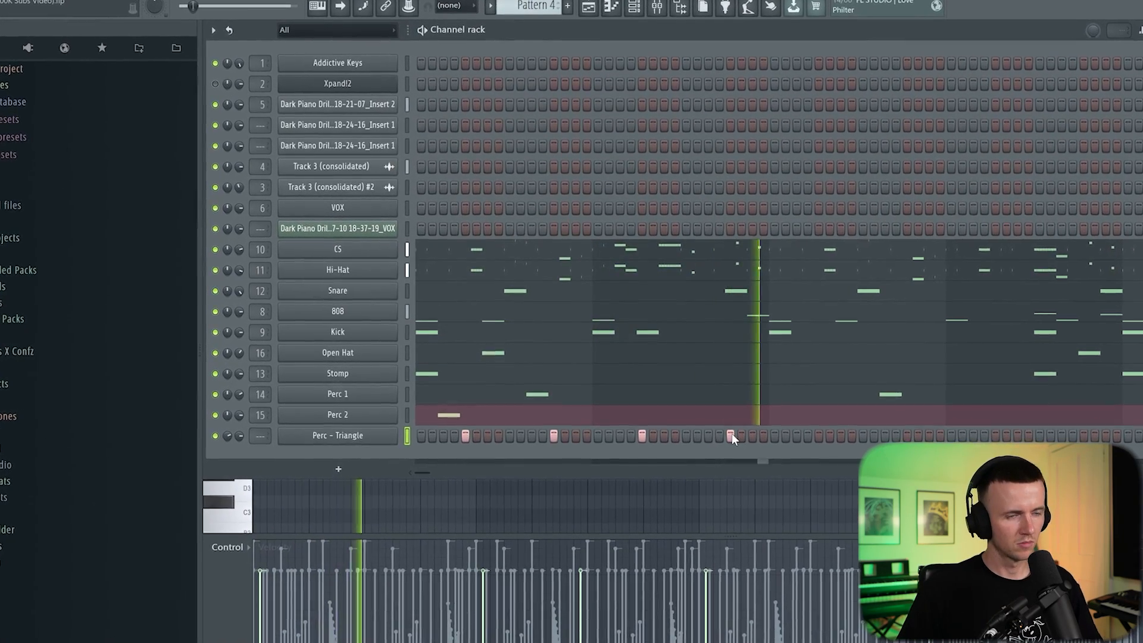
# Open the Perc - Triangle notes in the piano roll and move the fourth hit two steps earlier.
pyautogui.press('F7')
pyautogui.press('space')
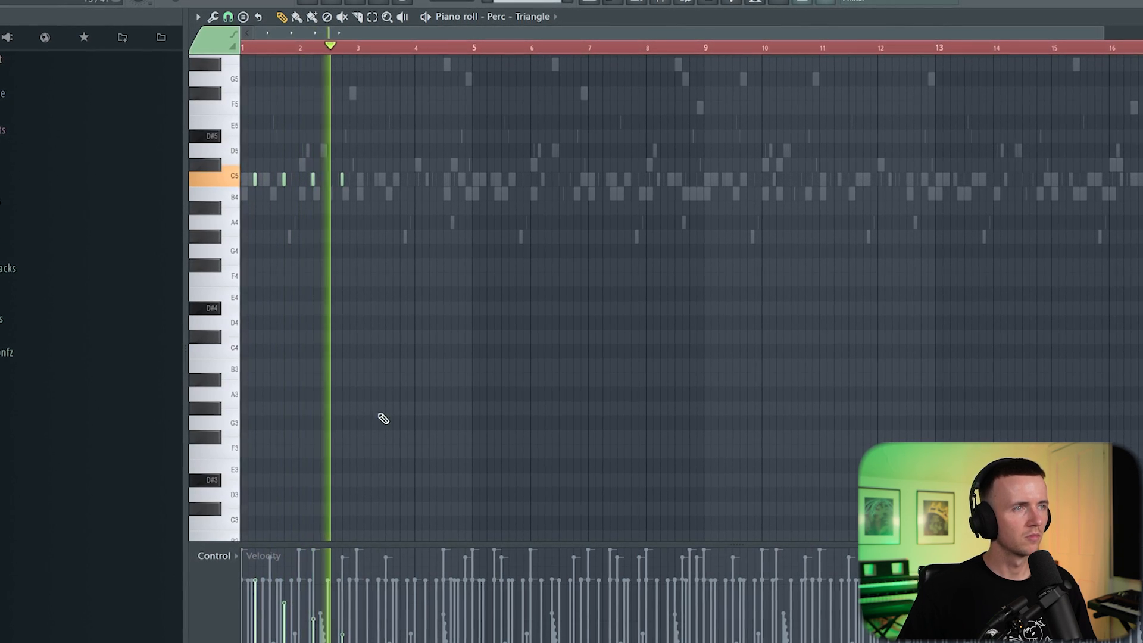
pyautogui.scroll(3, 213, 241)
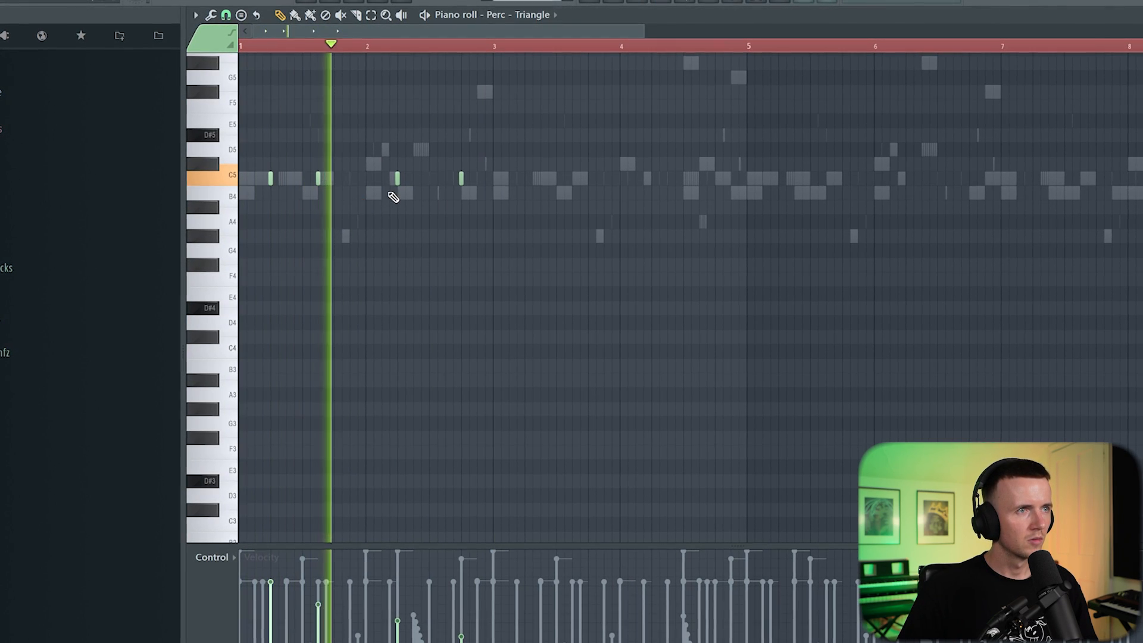
pyautogui.moveTo(464, 177); pyautogui.dragTo(446, 182)
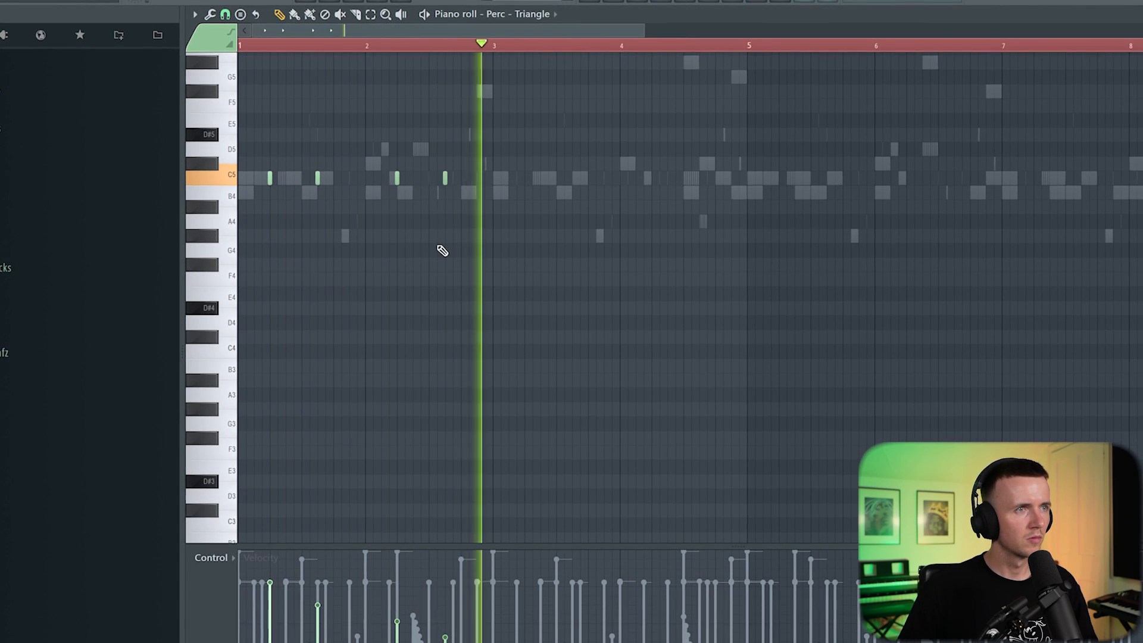
pyautogui.scroll(-3, 439, 247)
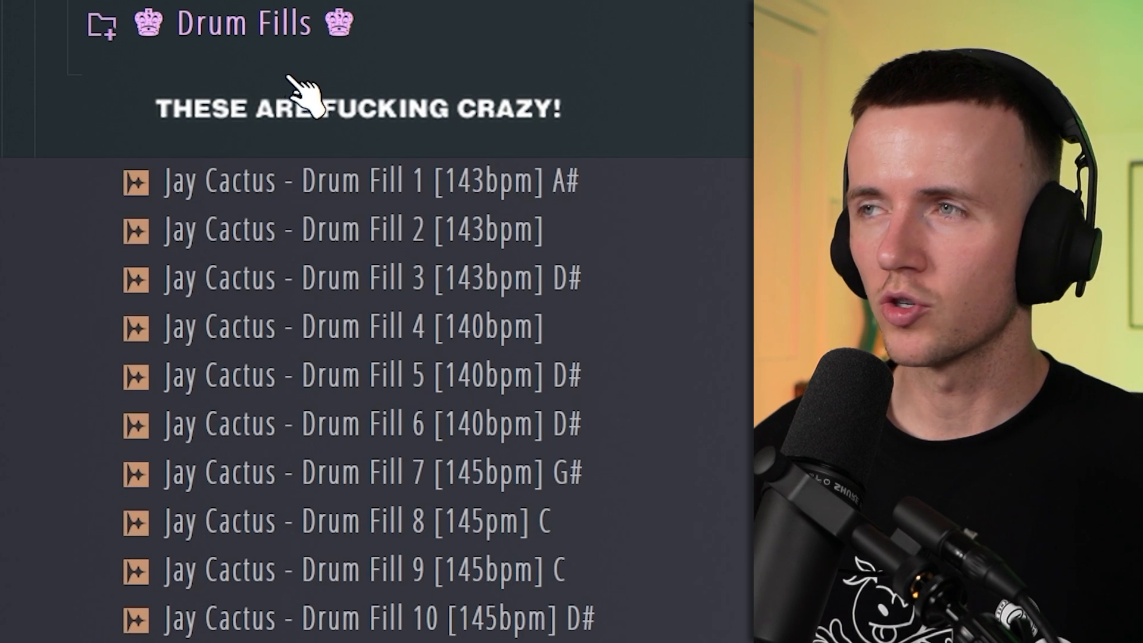
# Audition Drum Fill 1 and Drum Fill 2, and place Jay Cactus - Drum Fill 2 [143bpm] on playlist Track 7 leading into bar 9.
pyautogui.click(333, 201)
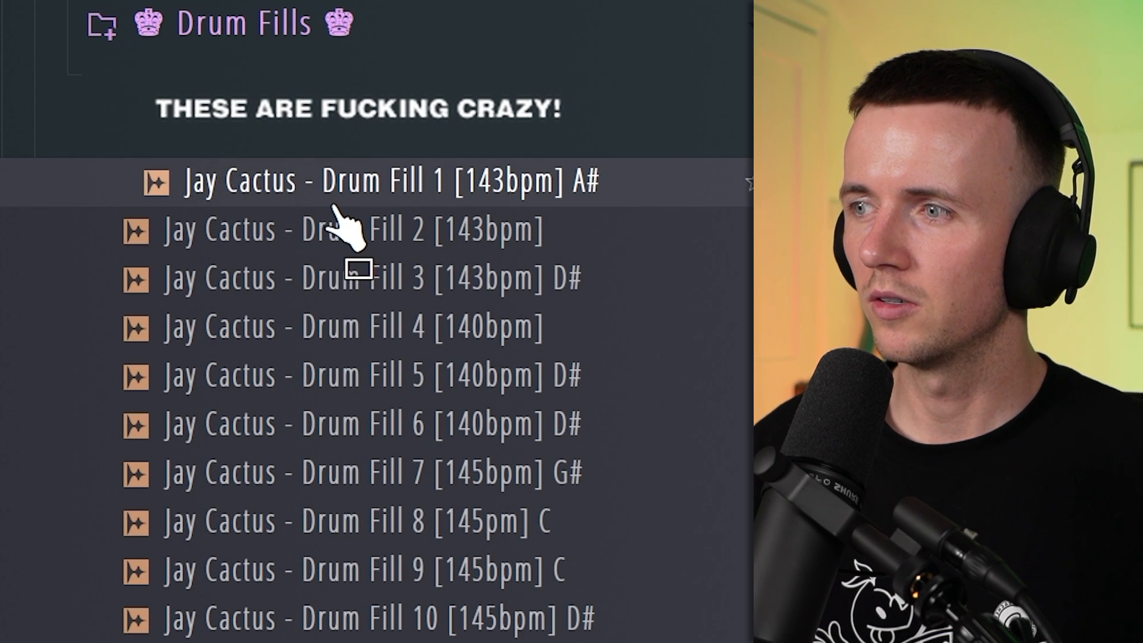
pyautogui.click(478, 234)
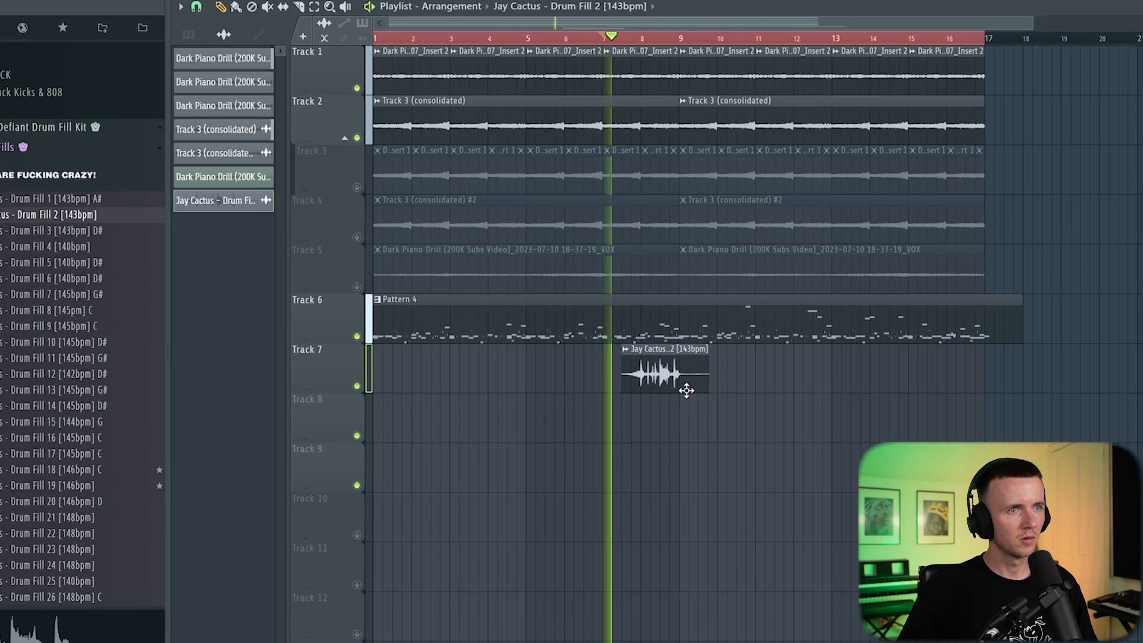
pyautogui.scroll(3, 682, 390)
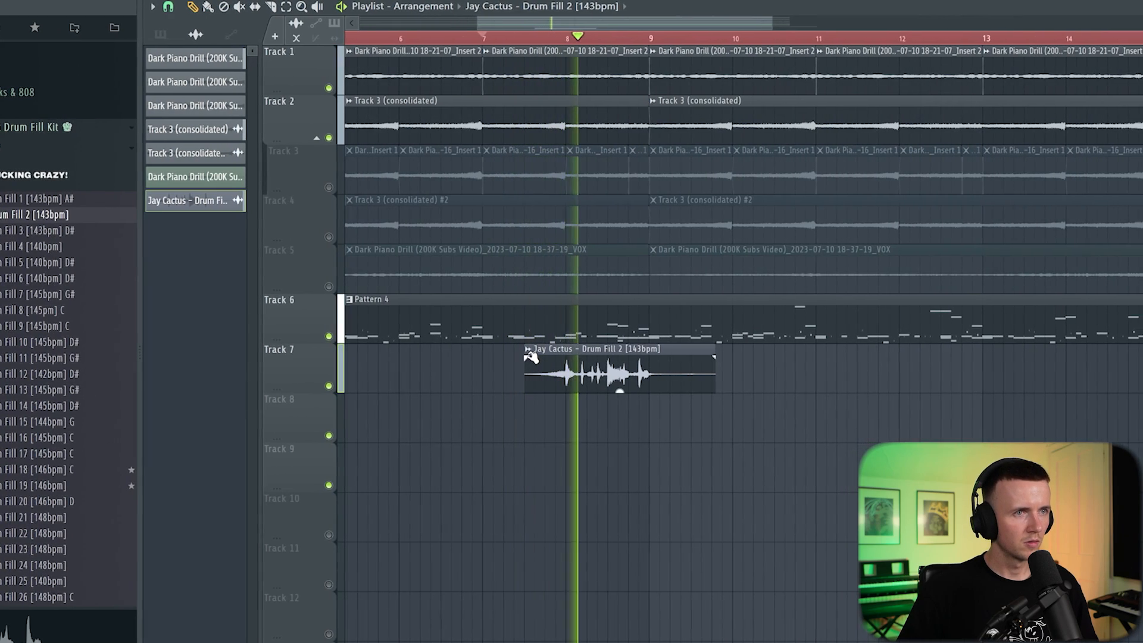
# Move Drum Fill 2 on Track 7 to lead into bar 17, and lower the Drum Fill 1 clip's gain to -1.5 dB.
pyautogui.scroll(-4, 578, 362)
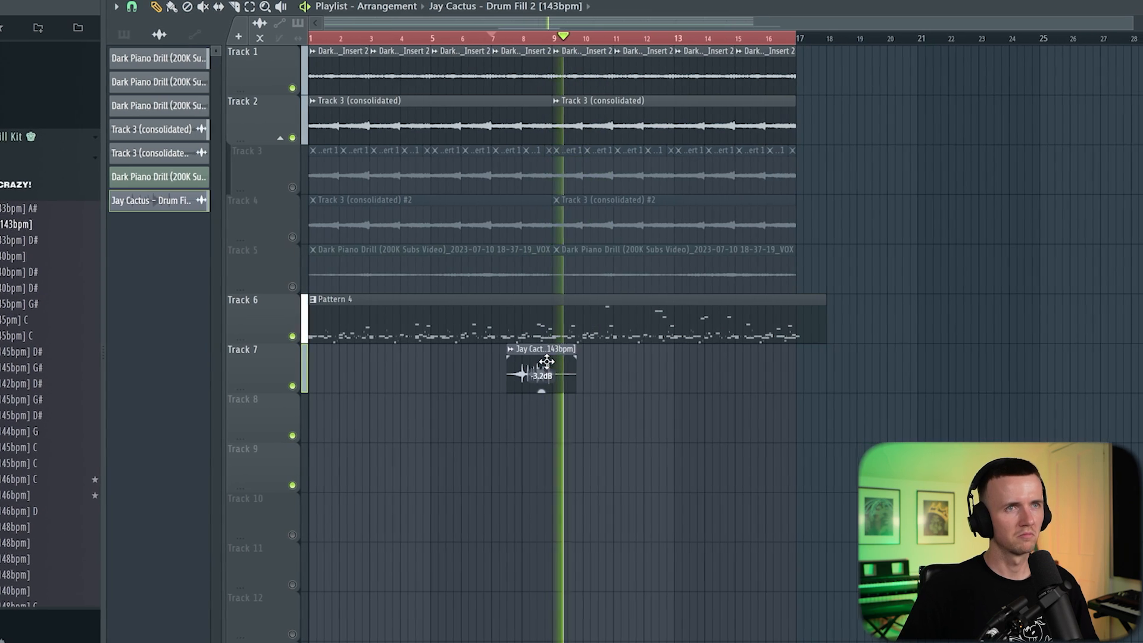
pyautogui.moveTo(547, 361); pyautogui.dragTo(792, 365)
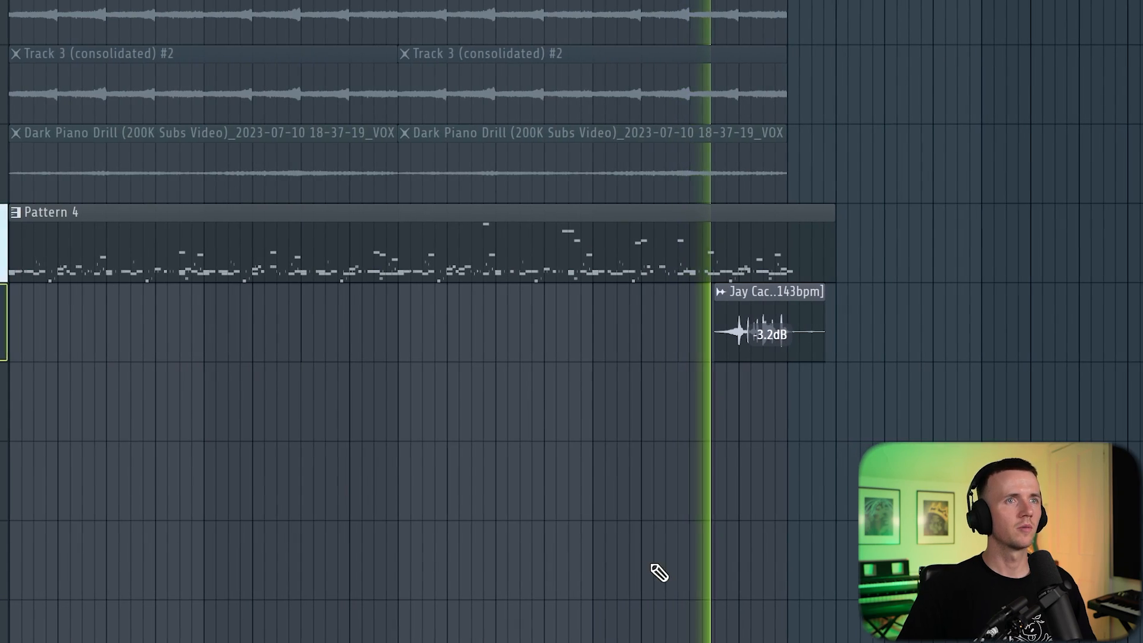
pyautogui.scroll(-1, 619, 532)
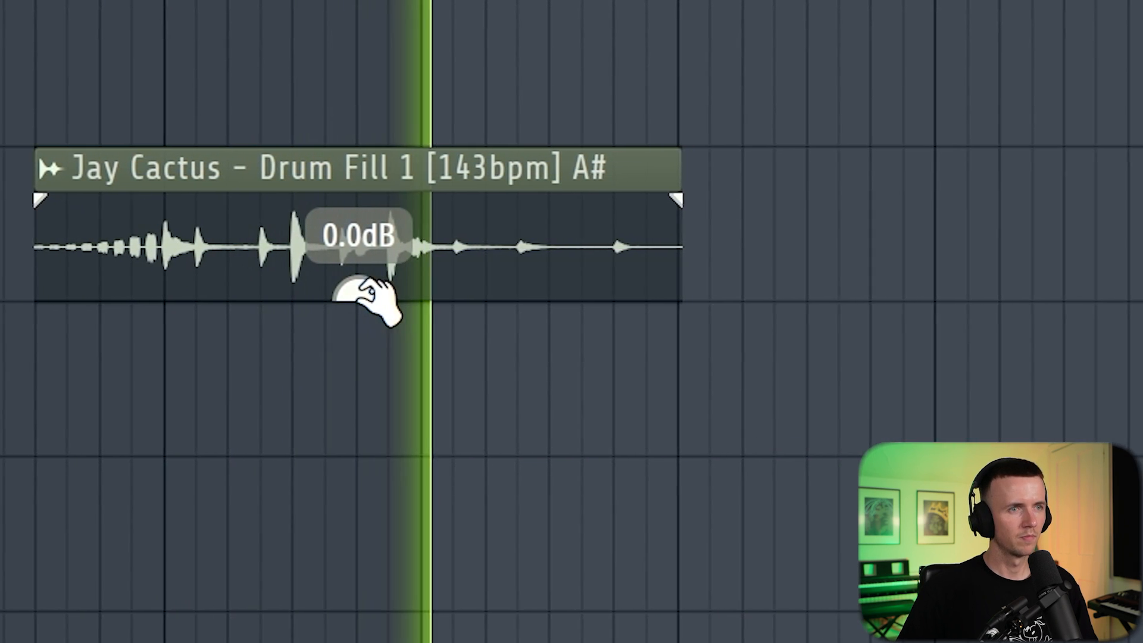
pyautogui.moveTo(587, 295); pyautogui.dragTo(586, 304)
pyautogui.moveTo(283, 292); pyautogui.dragTo(282, 298)
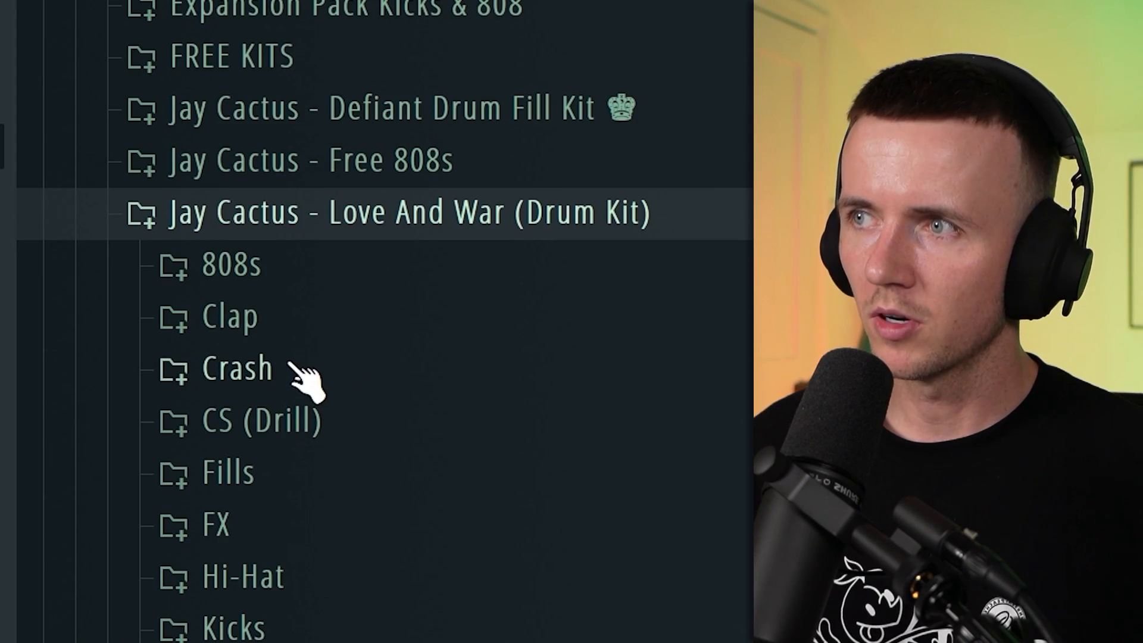
# Place Fast Riser 2 from the Love And War kit's FX samples, and add JayCactus - HaHa VOX on Track 9 just after bar 9.
pyautogui.click(306, 524)
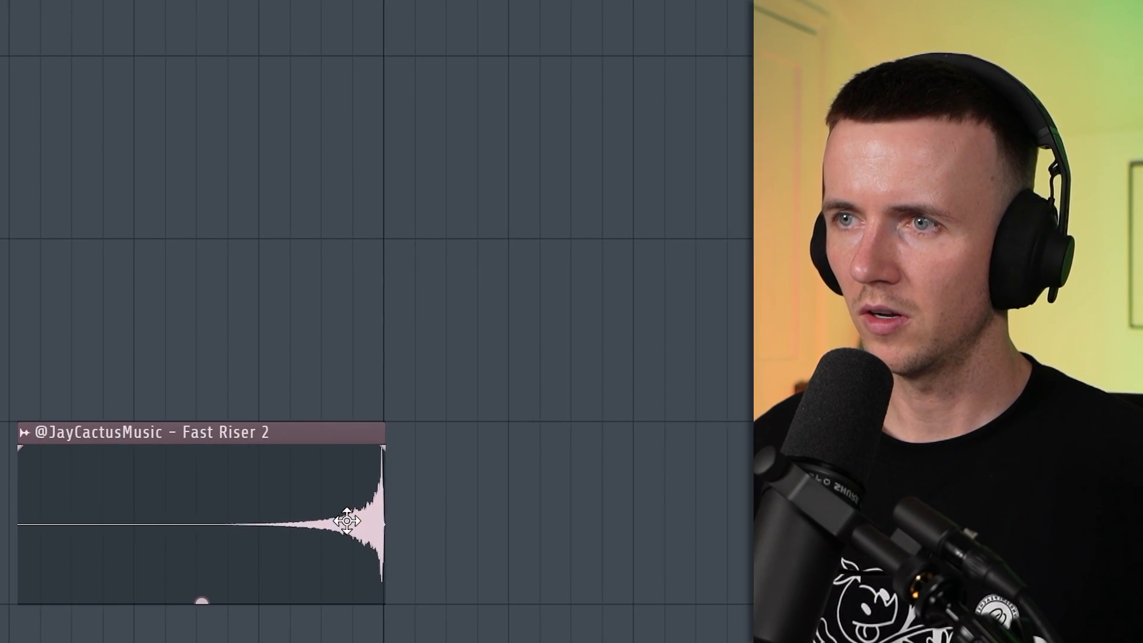
pyautogui.scroll(2, 346, 521)
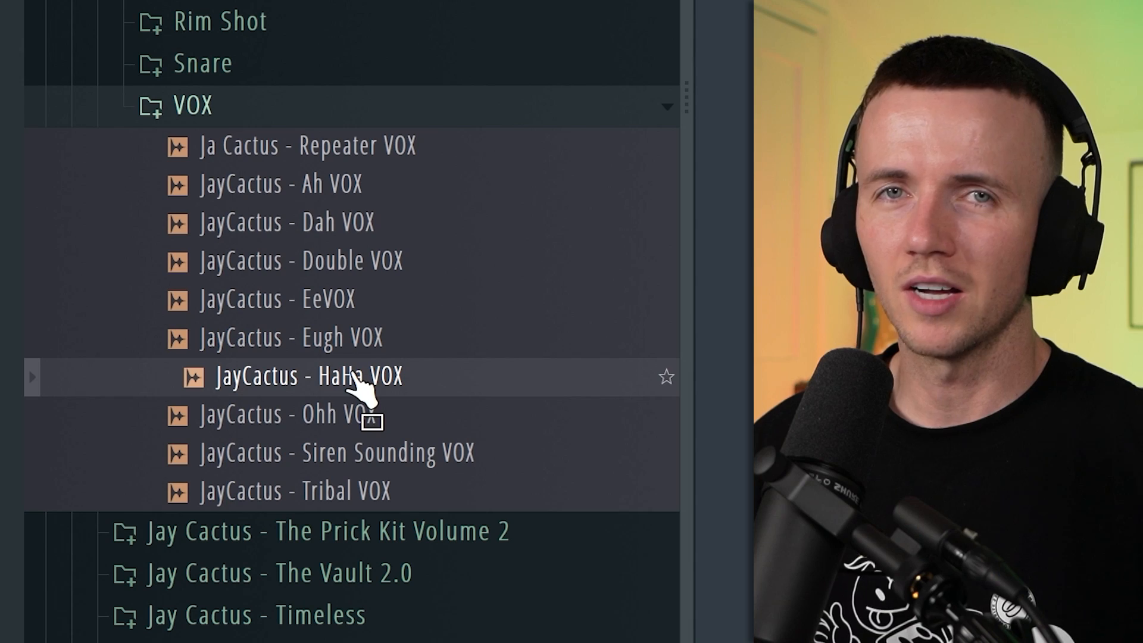
pyautogui.moveTo(356, 376); pyautogui.dragTo(762, 17)
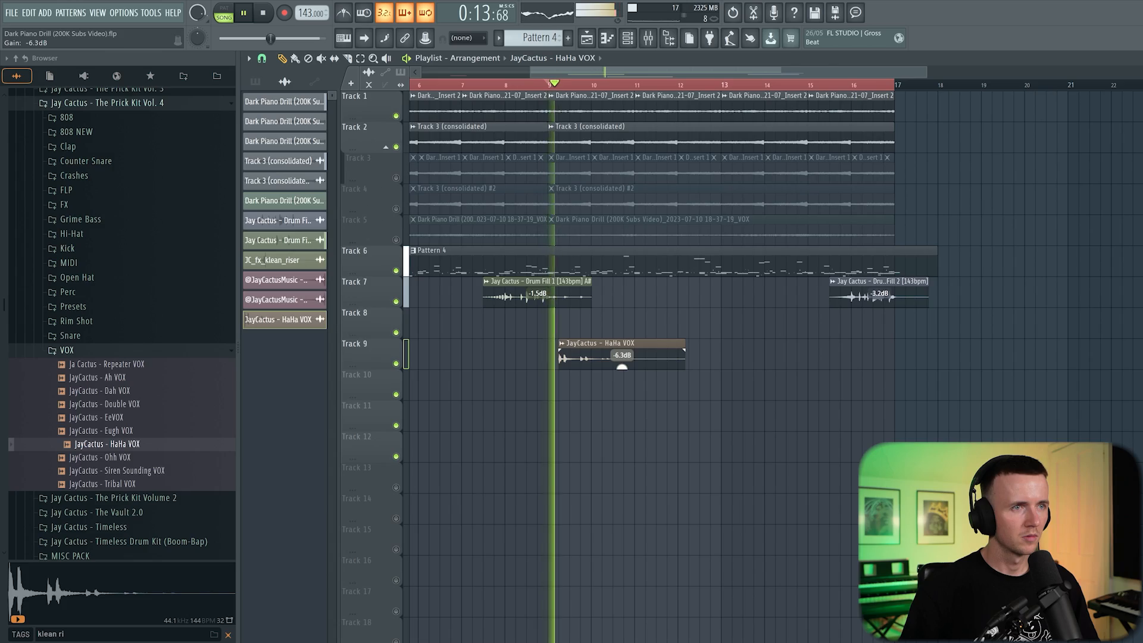
pyautogui.scroll(2, 544, 378)
# Set up Fruity Delay 2 with ping-pong feedback on the [VOX] - Need This For FLP mixer track.
pyautogui.click(575, 344)
pyautogui.click(685, 406)
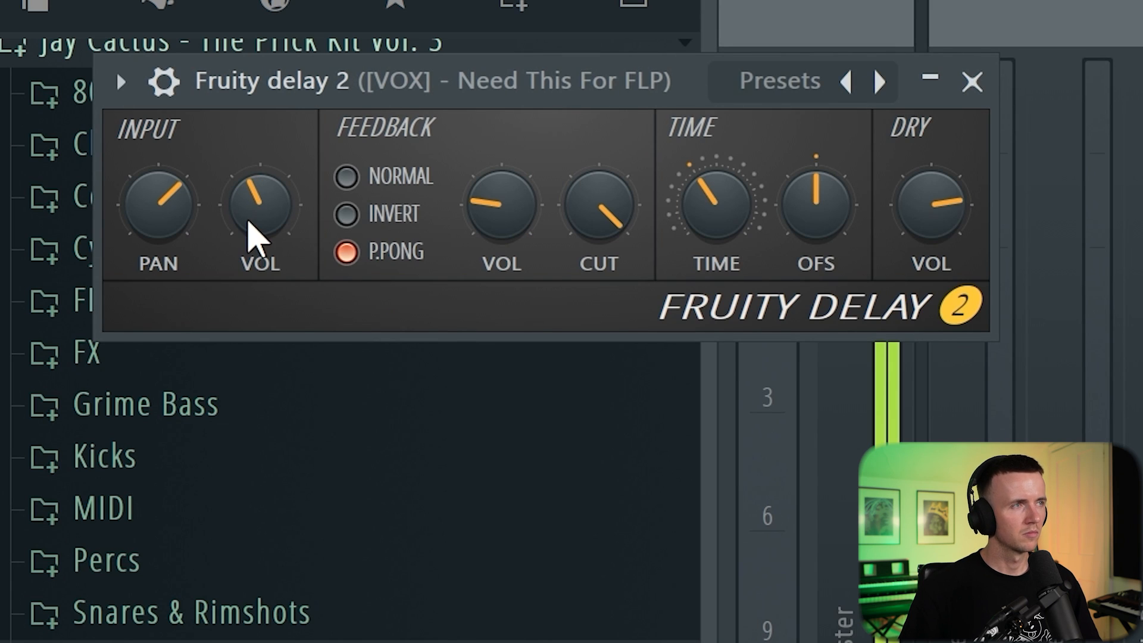
pyautogui.click(974, 83)
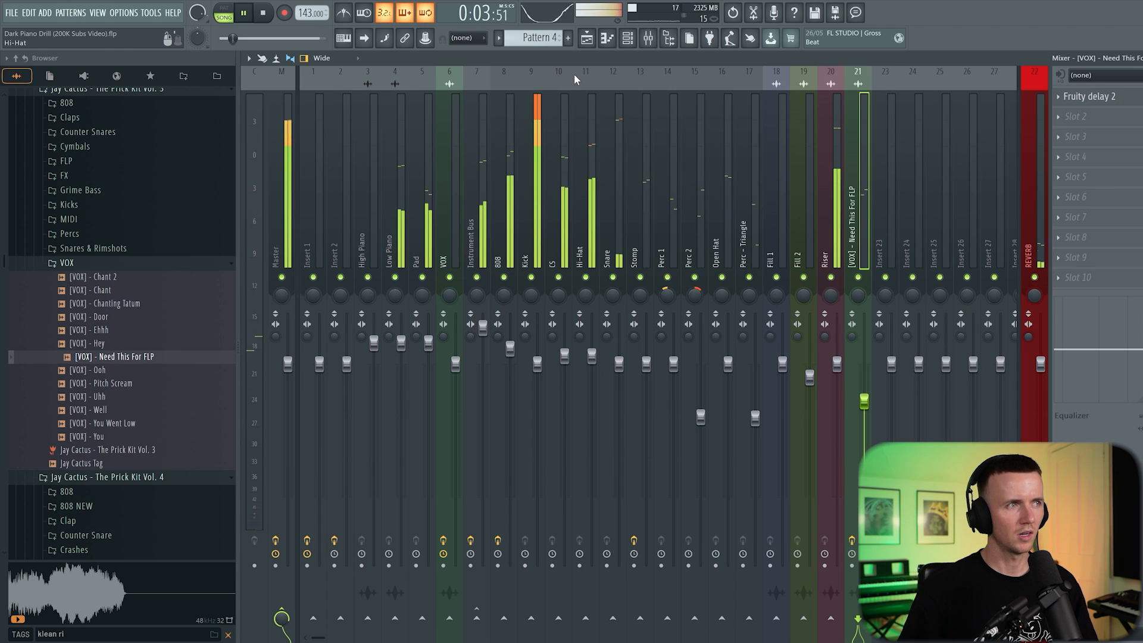
pyautogui.scroll(2, 152, 212)
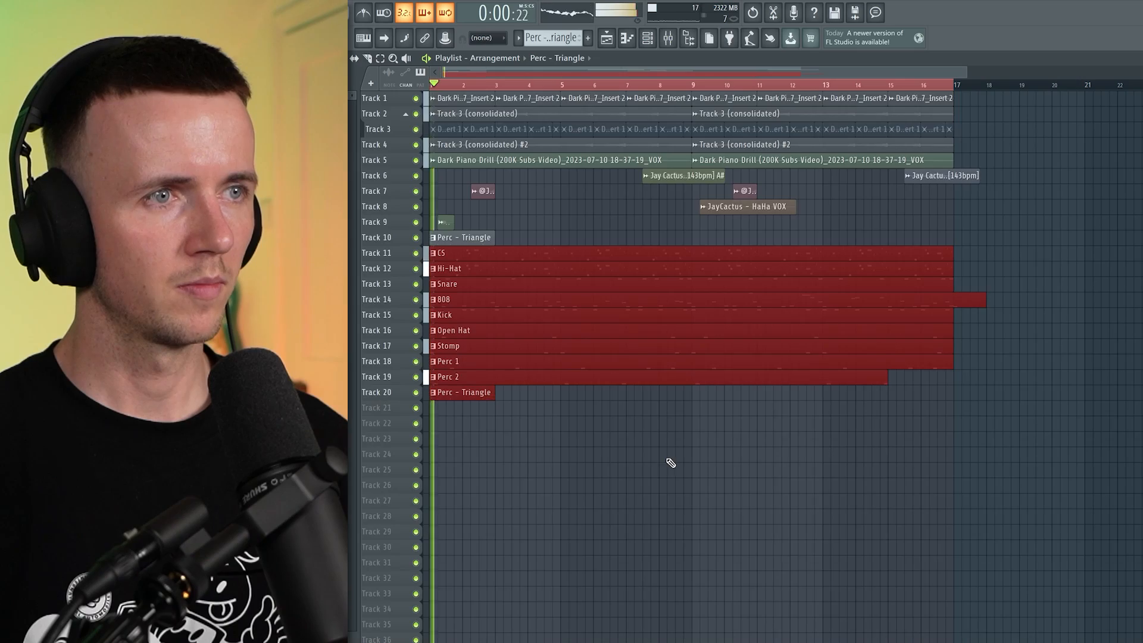
# Extend the Perc 2 clip and the Perc - Triangle clips on Tracks 10 and 20 to bar 17.
pyautogui.scroll(4, 668, 459)
pyautogui.moveTo(504, 457); pyautogui.dragTo(954, 455)
pyautogui.moveTo(887, 415); pyautogui.dragTo(953, 415)
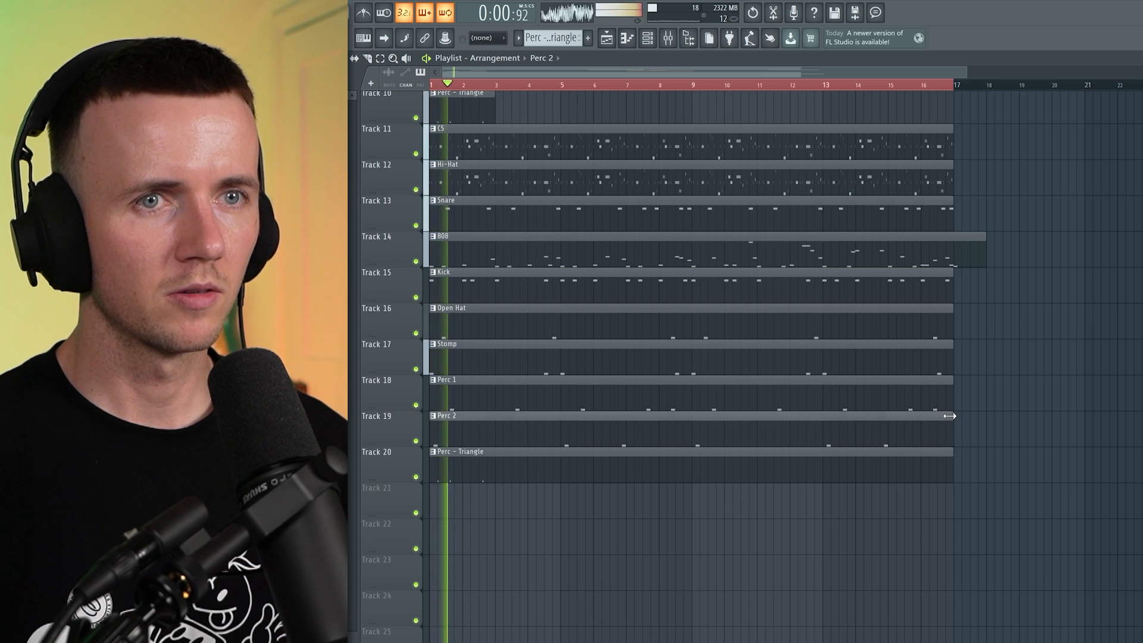
pyautogui.scroll(6, 1027, 401)
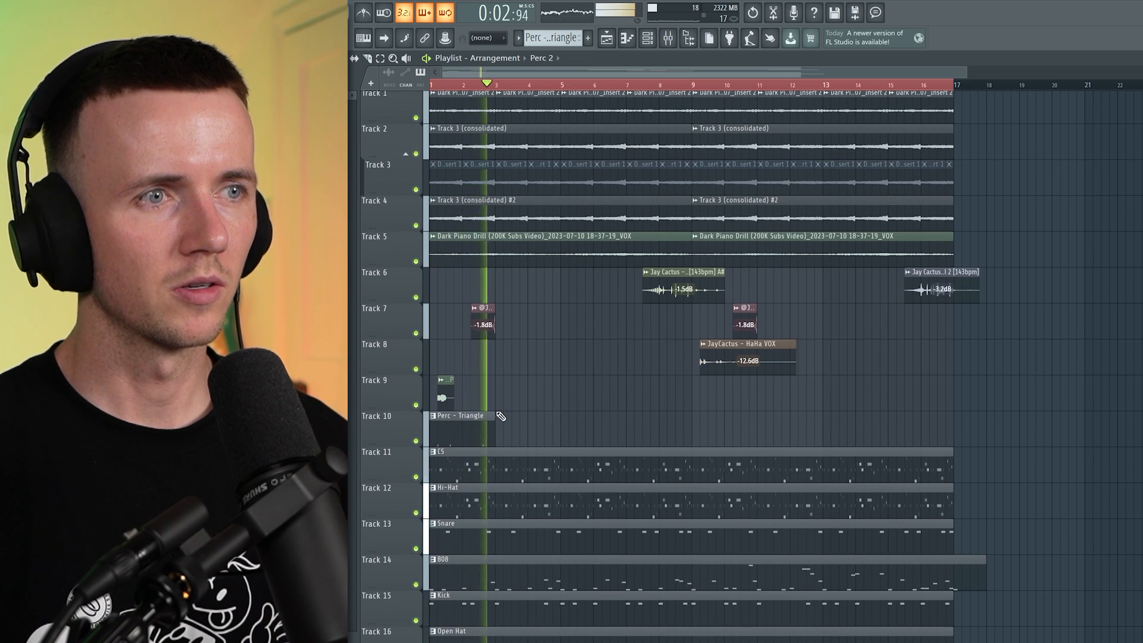
pyautogui.press('space')
pyautogui.moveTo(494, 424); pyautogui.dragTo(948, 424)
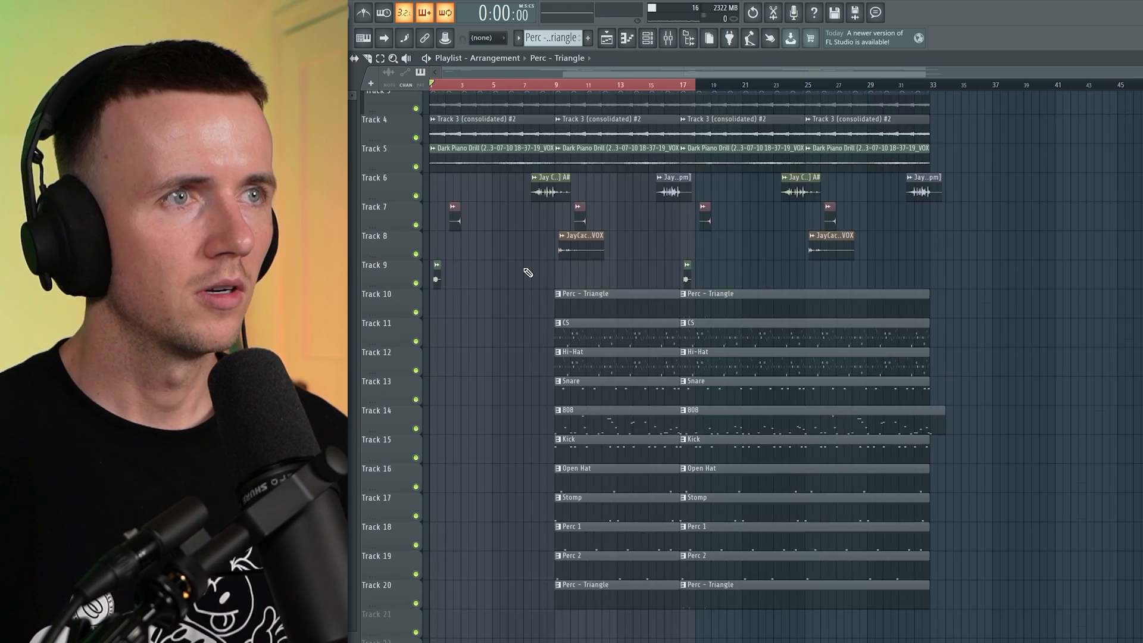
# Delete the audio clips on Tracks 1, 4, 5, 7 and 9 from the first eight bars of the intro.
pyautogui.press('space')
pyautogui.press('space')
pyautogui.rightClick(438, 346)
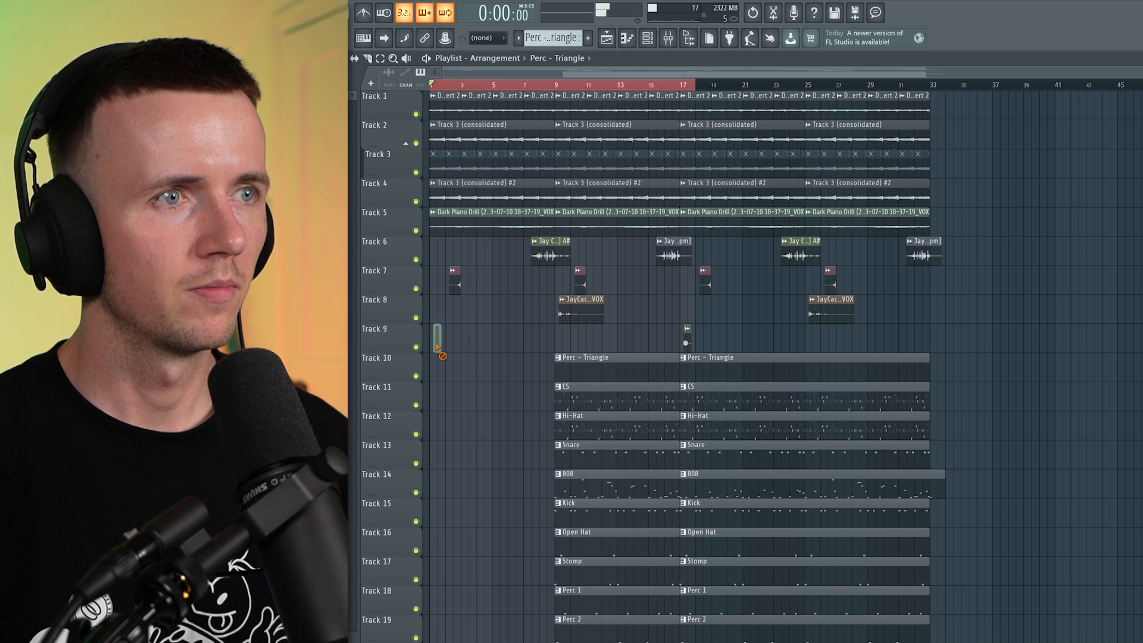
pyautogui.rightClick(456, 281)
pyautogui.rightClick(479, 217)
pyautogui.rightClick(441, 102)
pyautogui.rightClick(460, 190)
pyautogui.press('space')
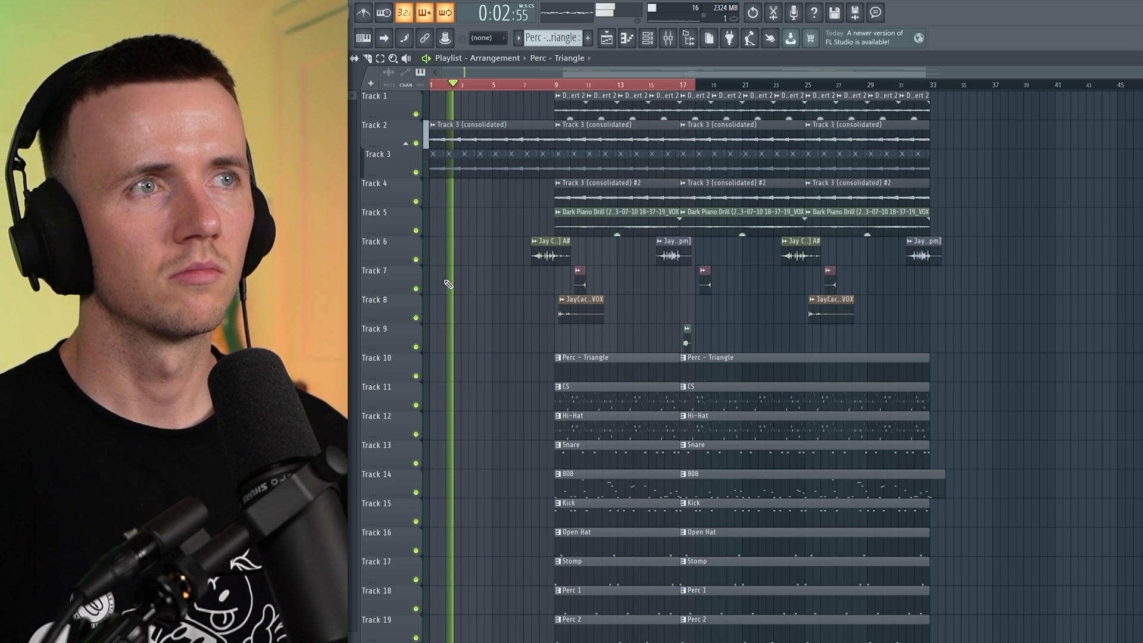
# Extend the Track 11 CS clip back to bar 5 and cut gaps into it before bars 6 and 8.
pyautogui.scroll(3, 448, 286)
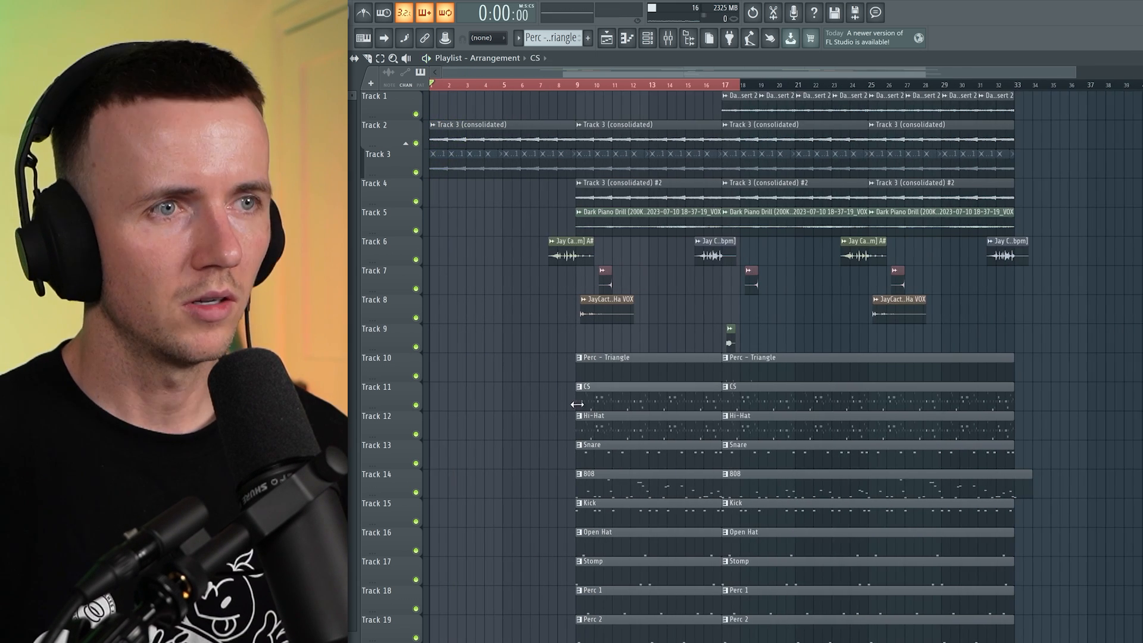
pyautogui.moveTo(577, 405); pyautogui.dragTo(504, 404)
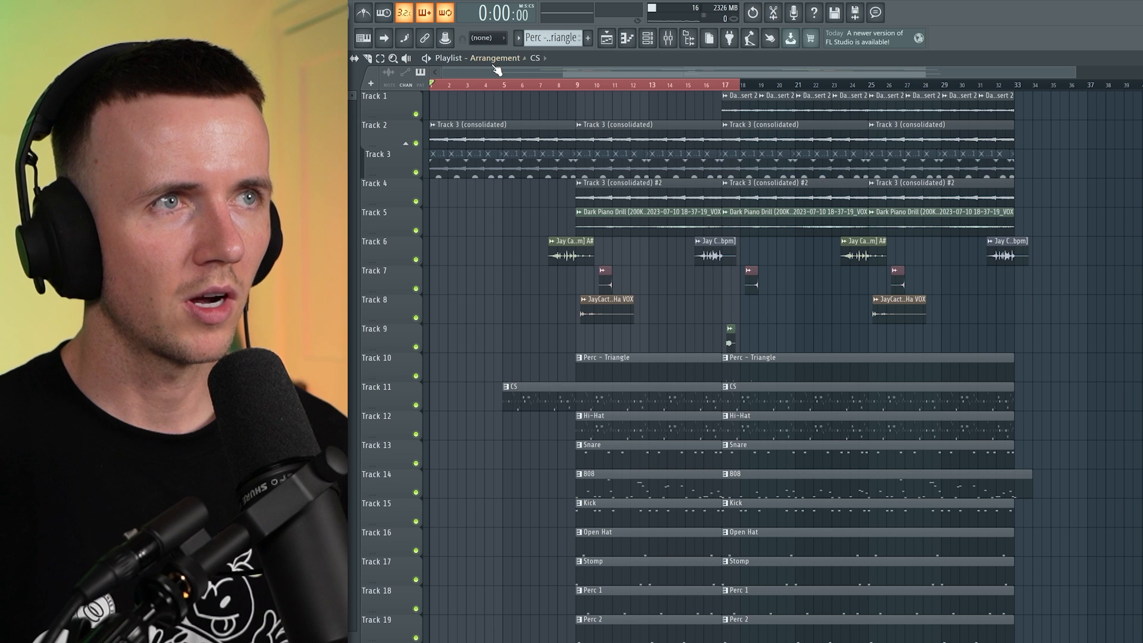
pyautogui.scroll(3, 472, 332)
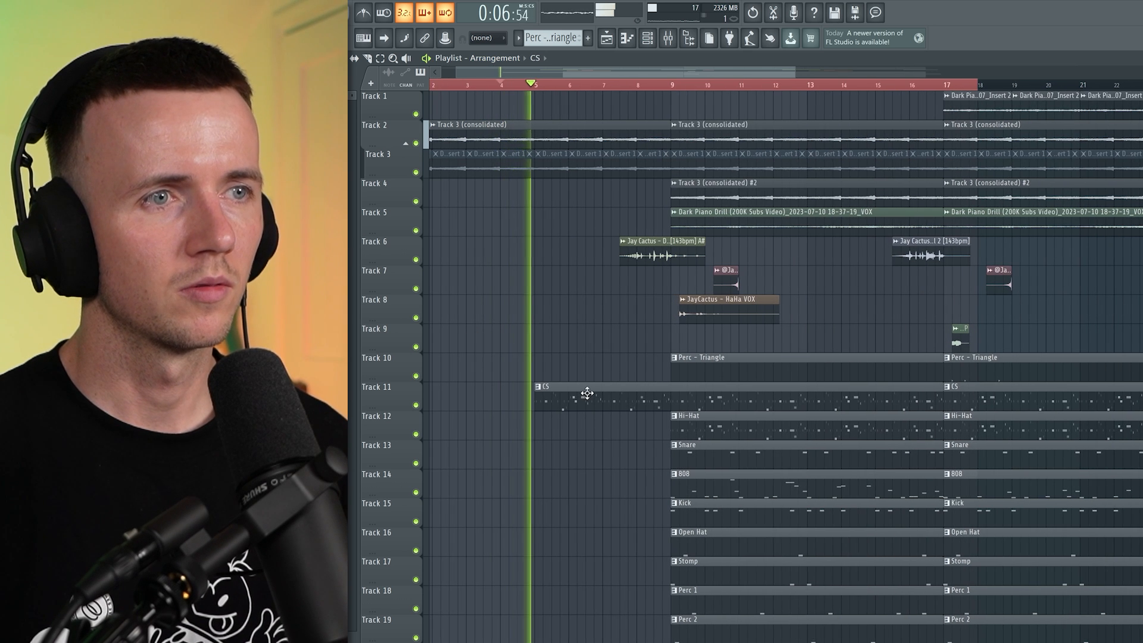
pyautogui.scroll(3, 589, 405)
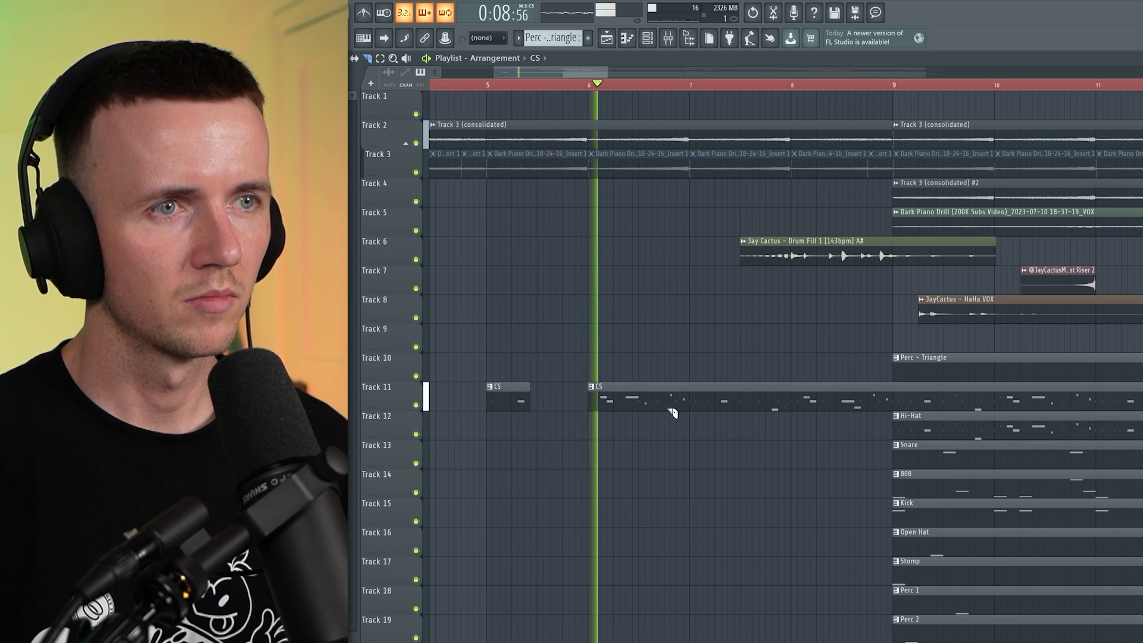
pyautogui.scroll(-3, 735, 408)
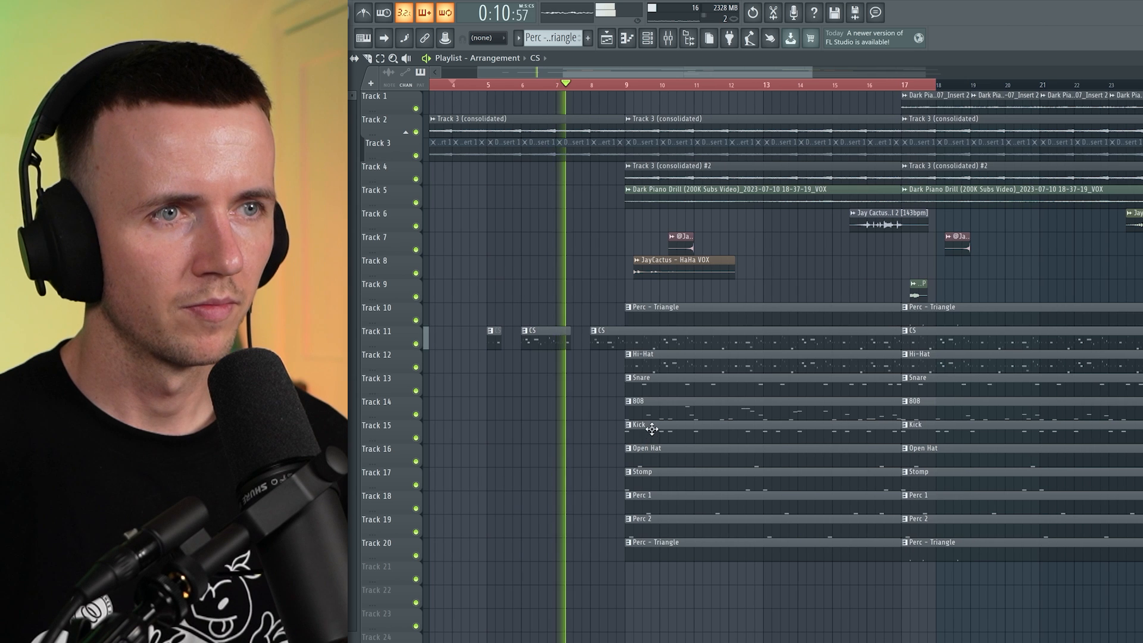
# Clear Snare, Kick, Perc 1 and Perc 2 from bars 9 to 17, and open a unique copy of the bar 9 808 pattern.
pyautogui.moveTo(668, 437); pyautogui.dragTo(732, 434)
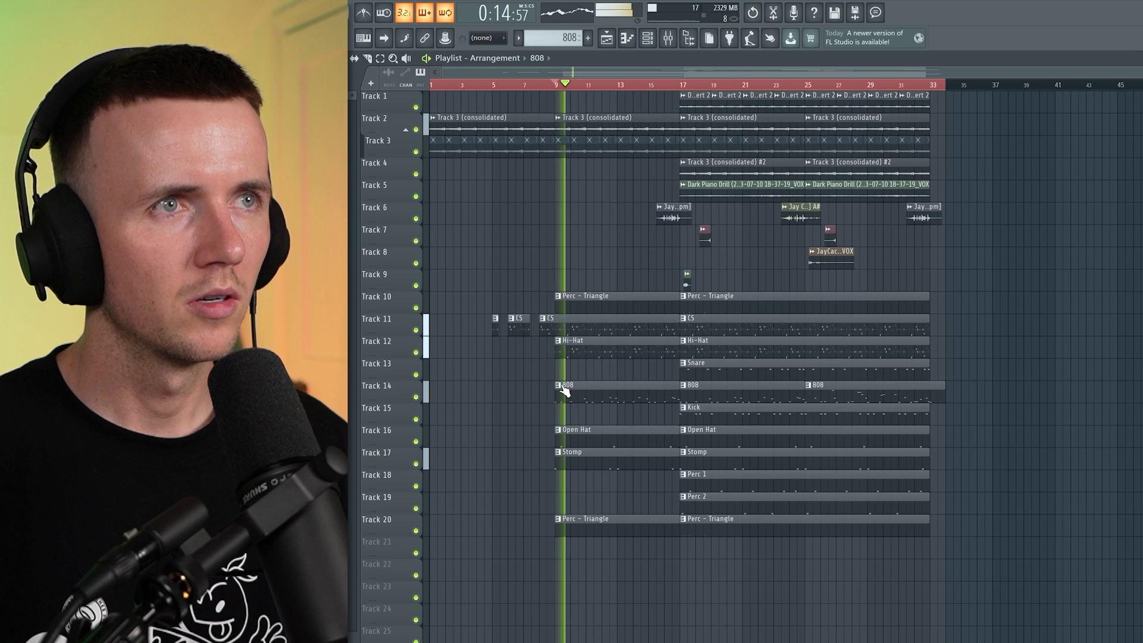
pyautogui.click(567, 383)
pyautogui.click(625, 457)
pyautogui.doubleClick(588, 384)
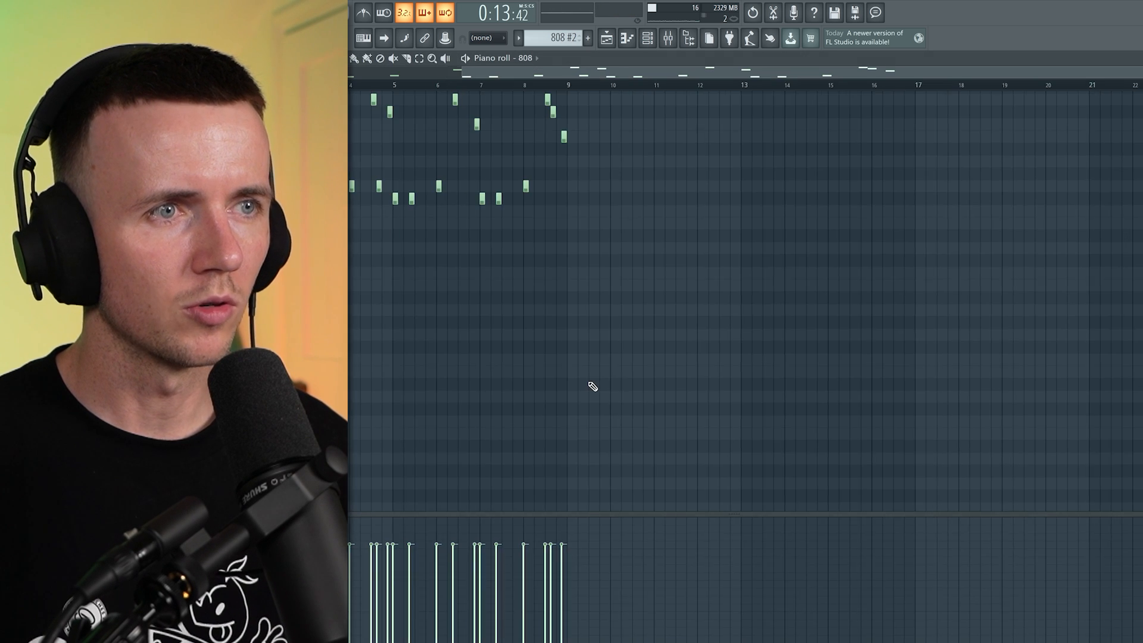
# Delete two notes in bar 4 and two high notes in bar 6 of the 808 #2 pattern, returning to the playlist.
pyautogui.press('space')
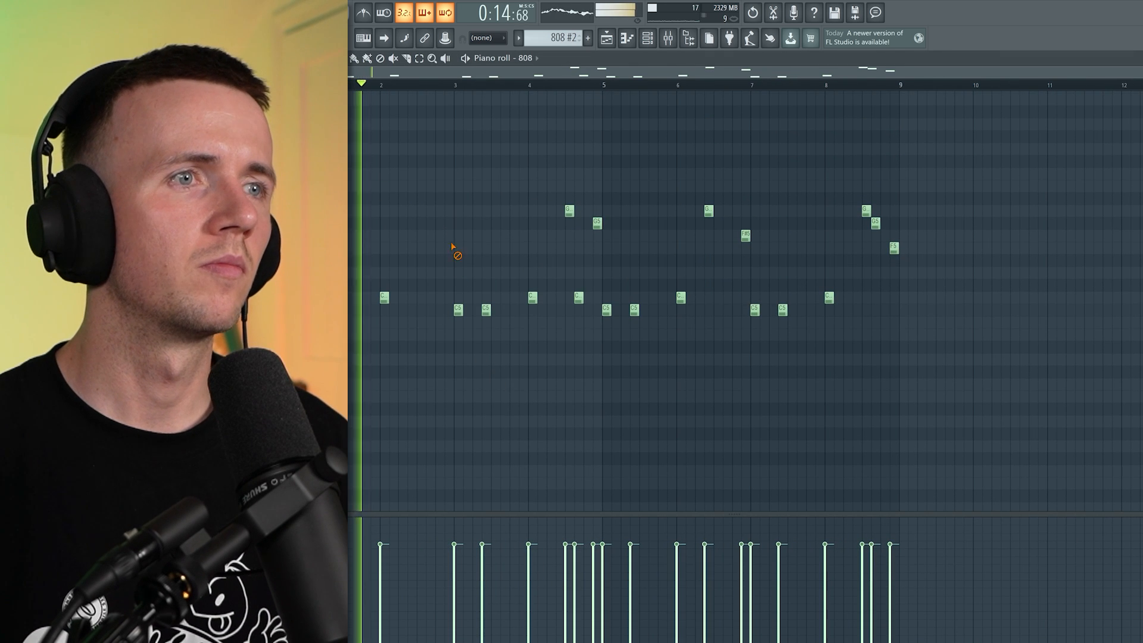
pyautogui.rightClick(450, 236)
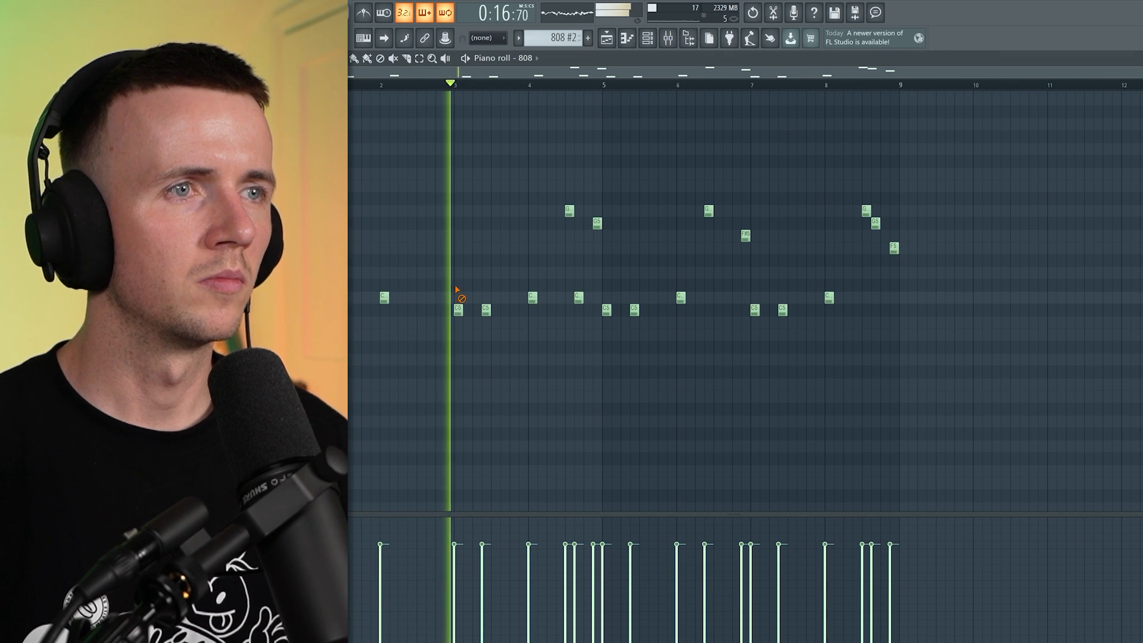
pyautogui.rightClick(570, 212)
pyautogui.rightClick(580, 299)
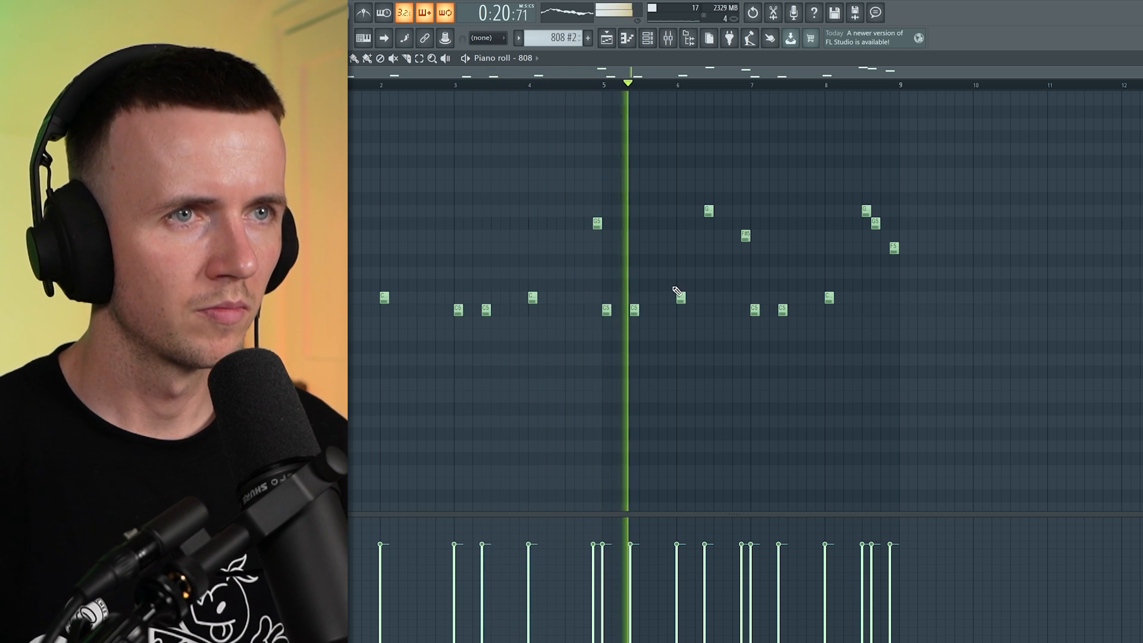
pyautogui.rightClick(709, 211)
pyautogui.rightClick(746, 235)
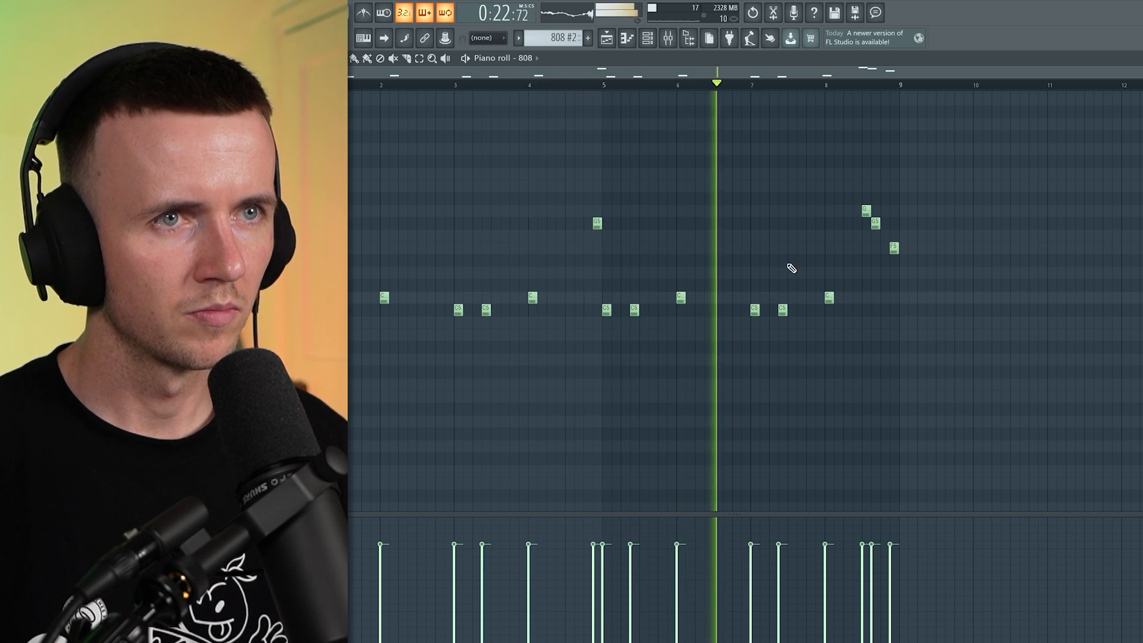
pyautogui.press('F5')
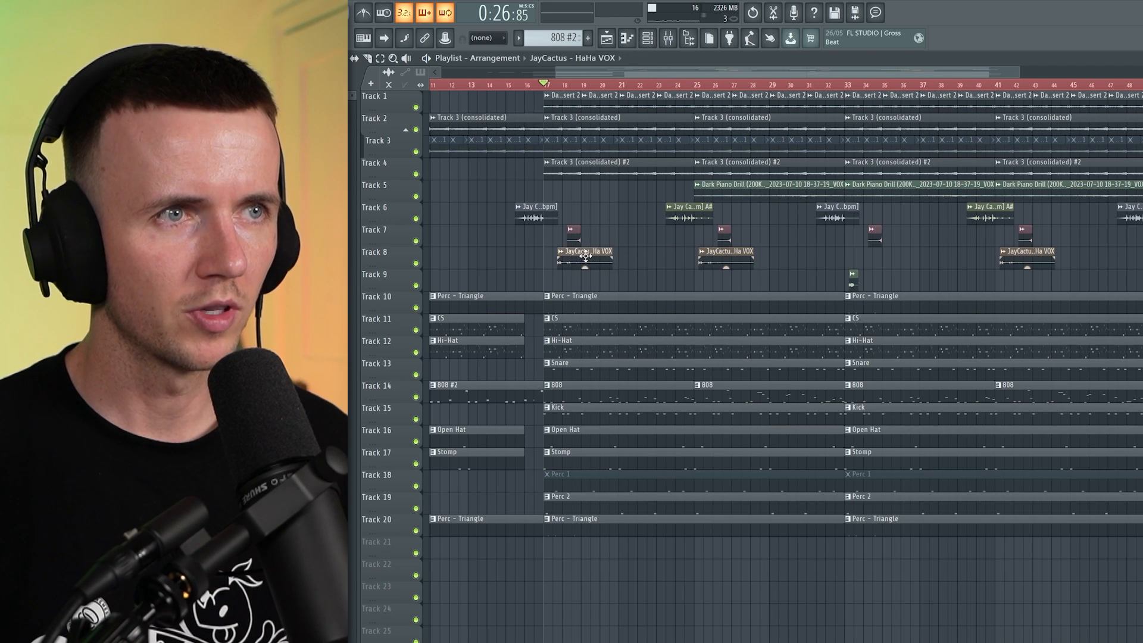
# Cut the CS and Hi-Hat clips at the start of the HaHa VOX and at bar 19, removing the section between.
pyautogui.press('space')
pyautogui.scroll(5, 558, 278)
pyautogui.press('space')
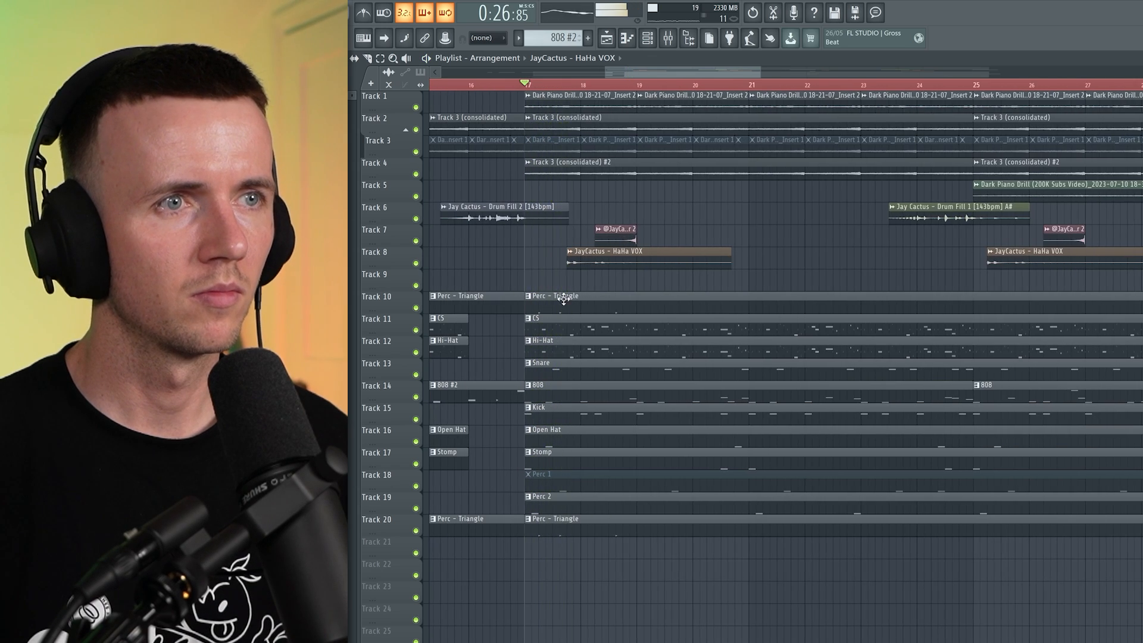
pyautogui.scroll(4, 560, 303)
pyautogui.moveTo(1013, 329); pyautogui.dragTo(1014, 350)
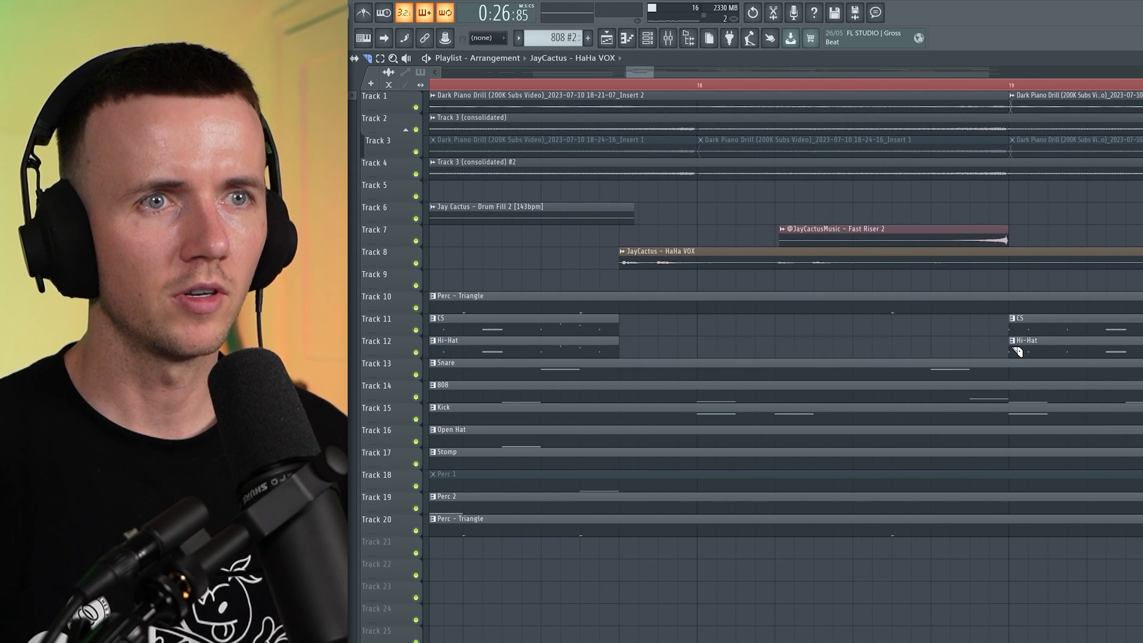
# Cut a half-bar gap in the Track 10 Perc - Triangle clip before bar 19, and set Drum Fill 1 to lead into bar 33.
pyautogui.press('space')
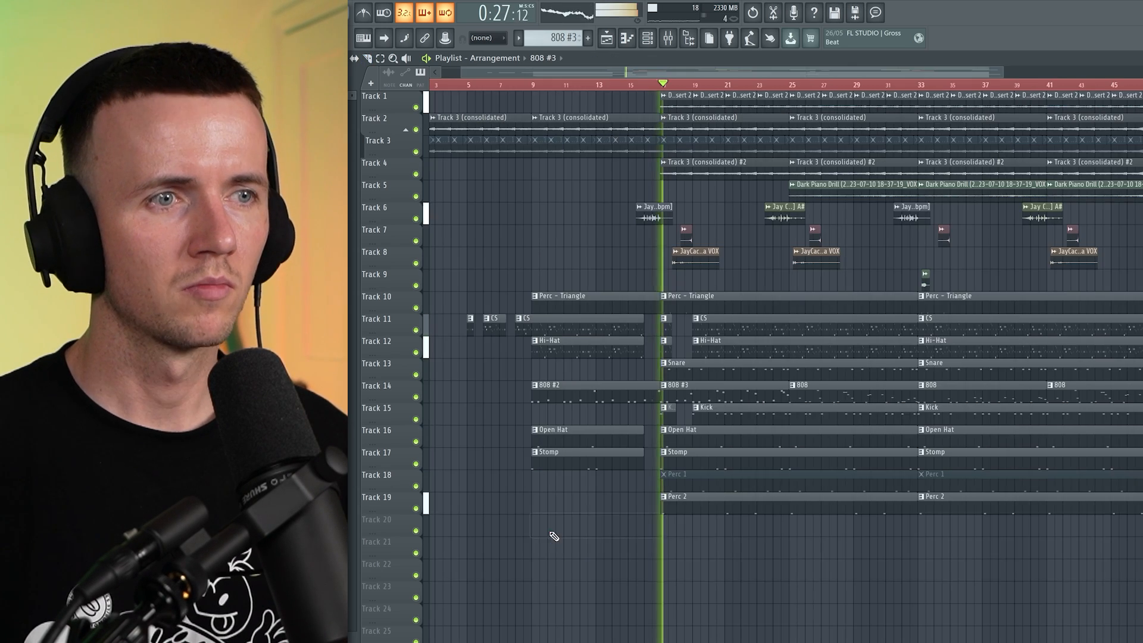
pyautogui.scroll(3, 669, 511)
pyautogui.moveTo(717, 291); pyautogui.dragTo(741, 315)
pyautogui.press('b')
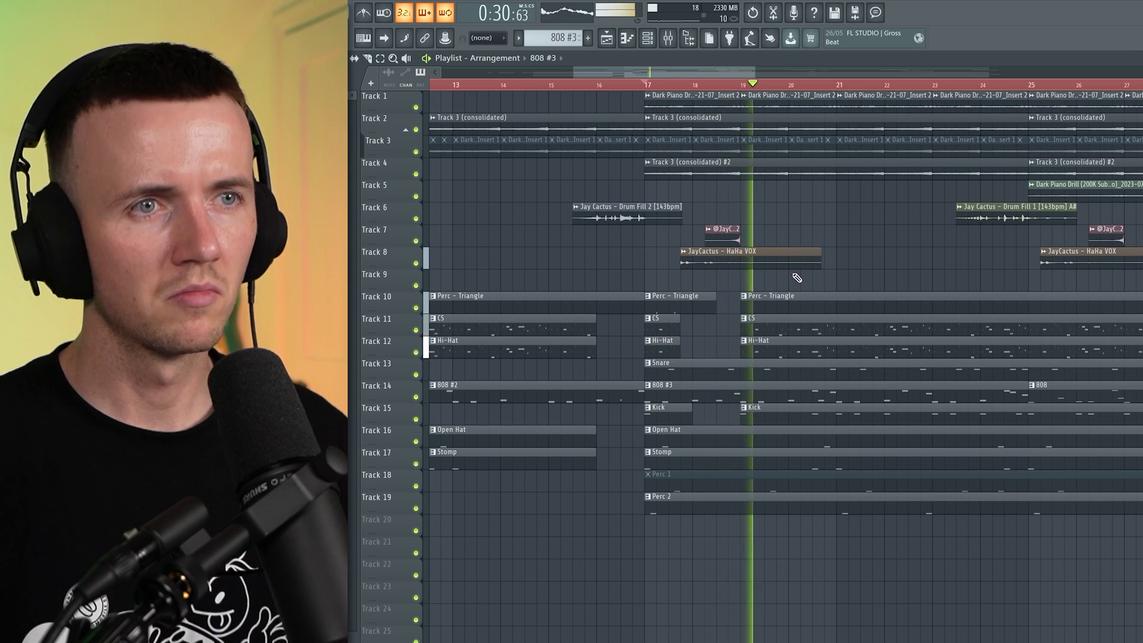
pyautogui.scroll(-4, 795, 280)
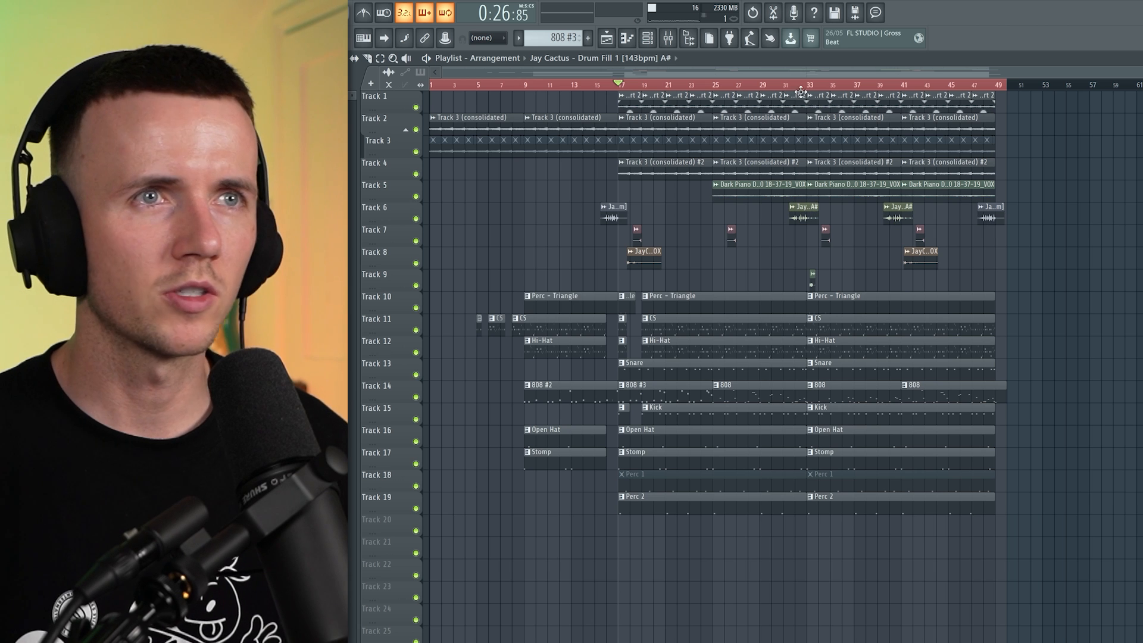
pyautogui.scroll(4, 793, 280)
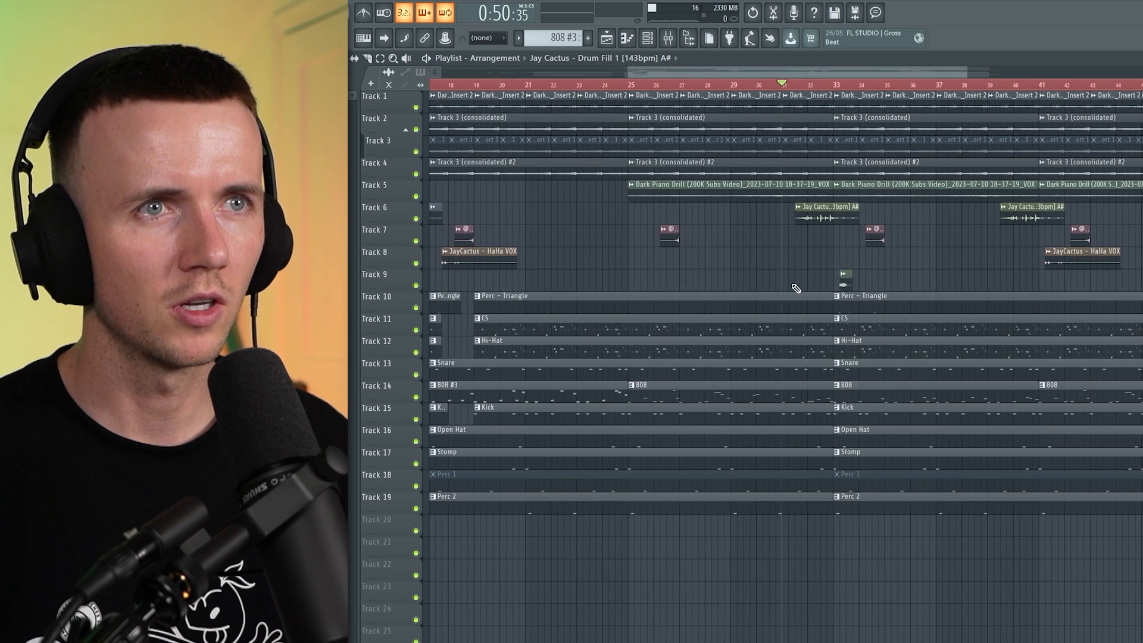
# Delete the Track 1, 4 and 5 clips after bar 33, and cut the CS and Hi-Hat clips to restart at bar 36.
pyautogui.rightClick(796, 174)
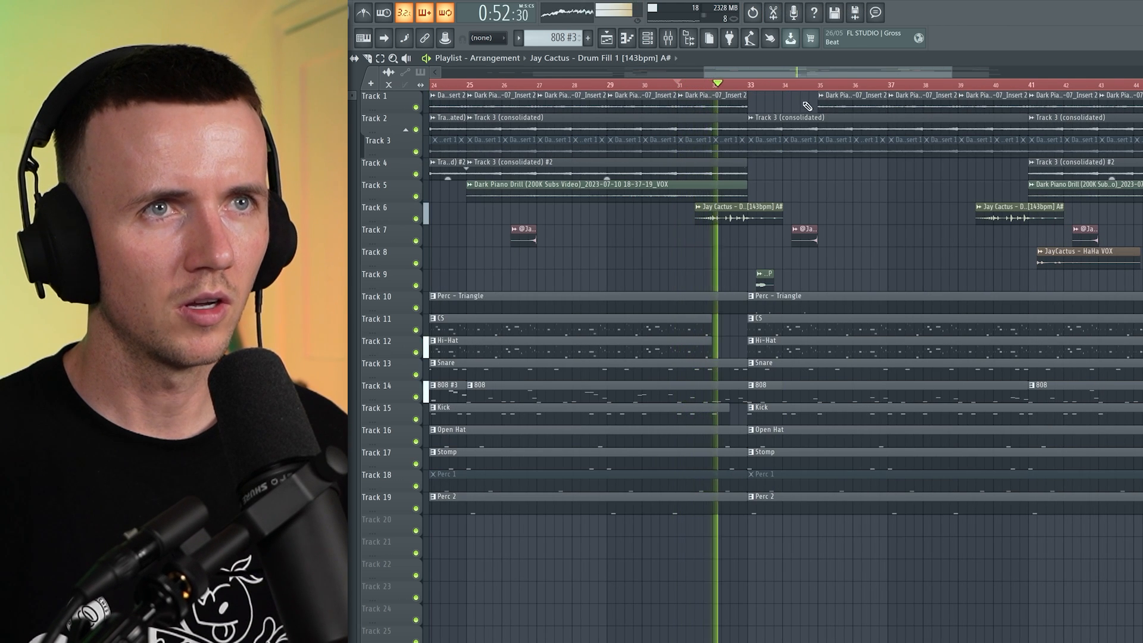
pyautogui.rightClick(825, 105)
pyautogui.press('c')
pyautogui.moveTo(795, 311); pyautogui.dragTo(799, 357)
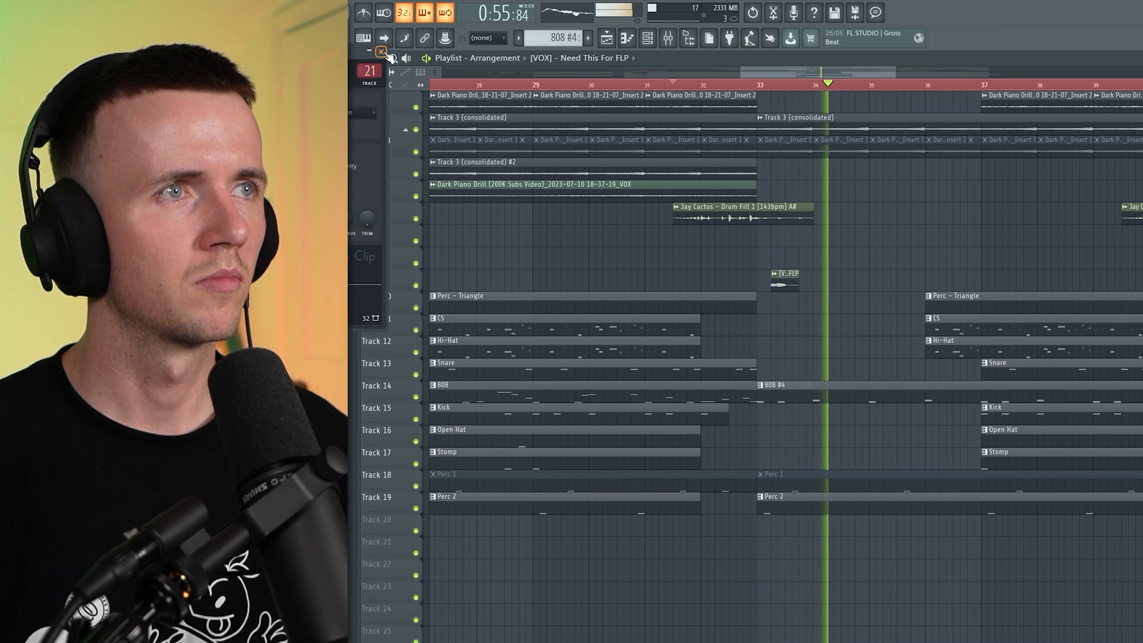
pyautogui.click(382, 53)
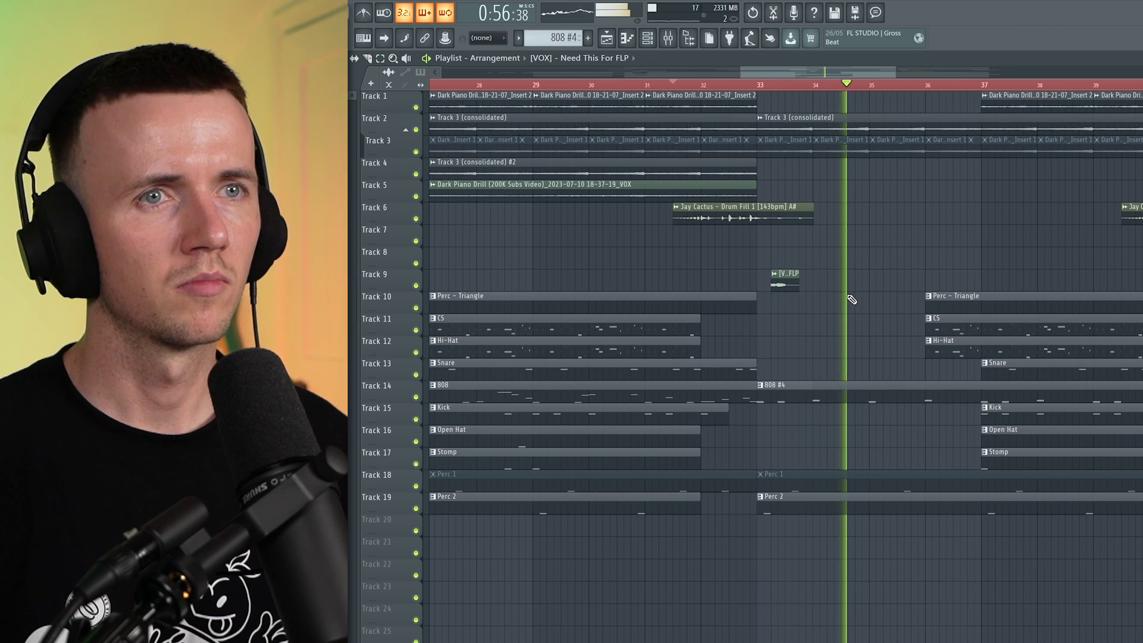
# Remove the Kick between bars 37 and 41, and delete the Drum Fill 1 and Track 4 and 5 clips around bar 41.
pyautogui.scroll(-5, 852, 299)
pyautogui.scroll(5, 893, 333)
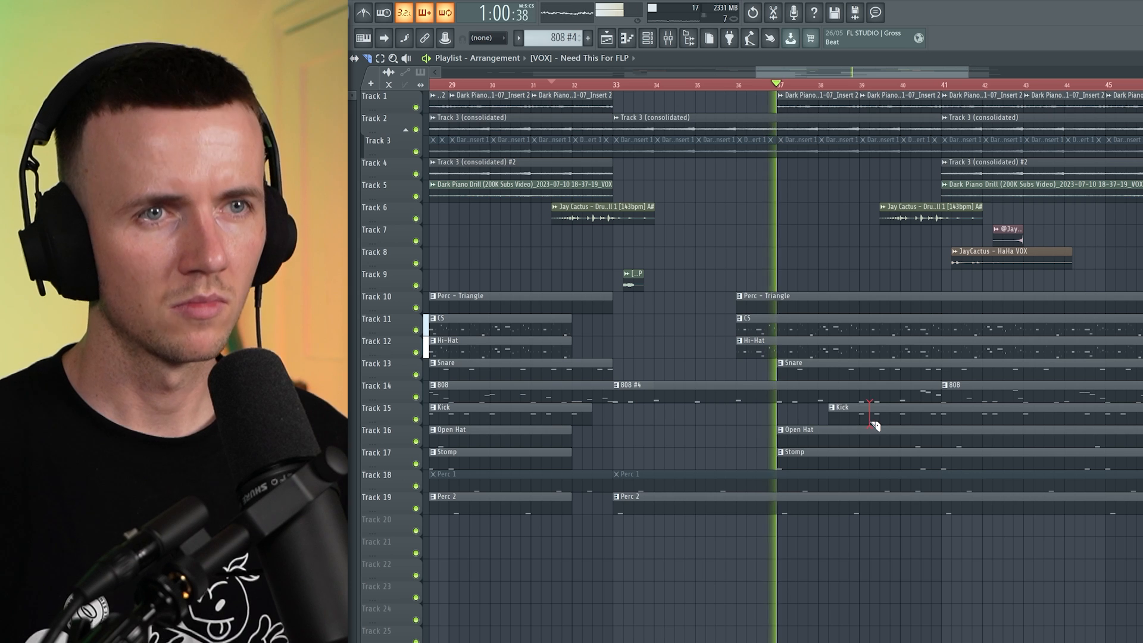
pyautogui.scroll(-3, 874, 336)
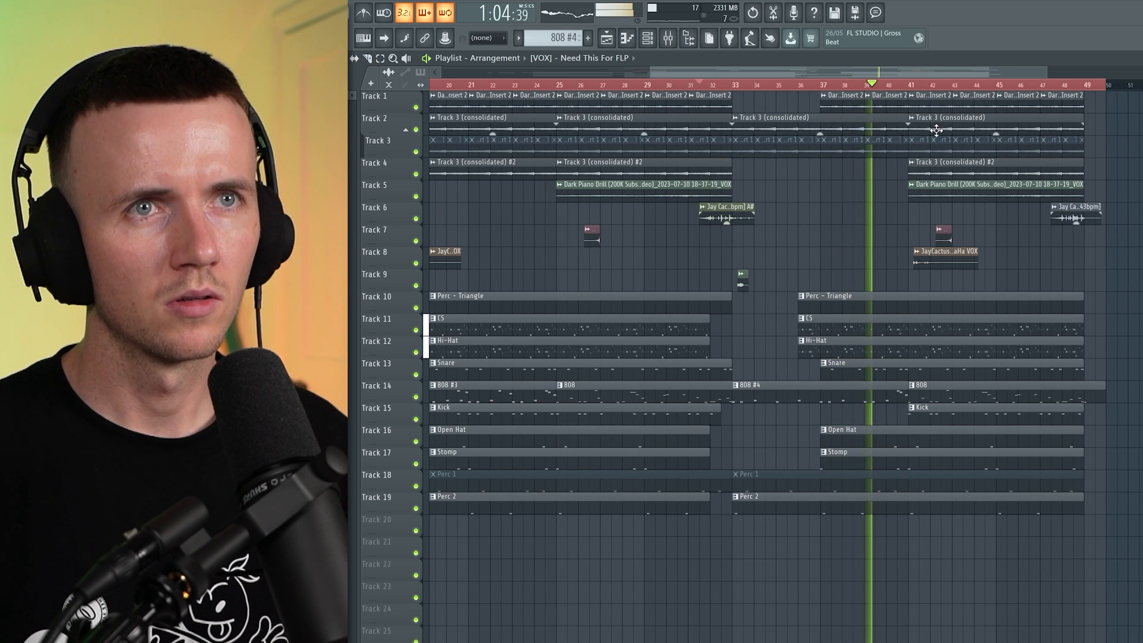
pyautogui.scroll(2, 938, 119)
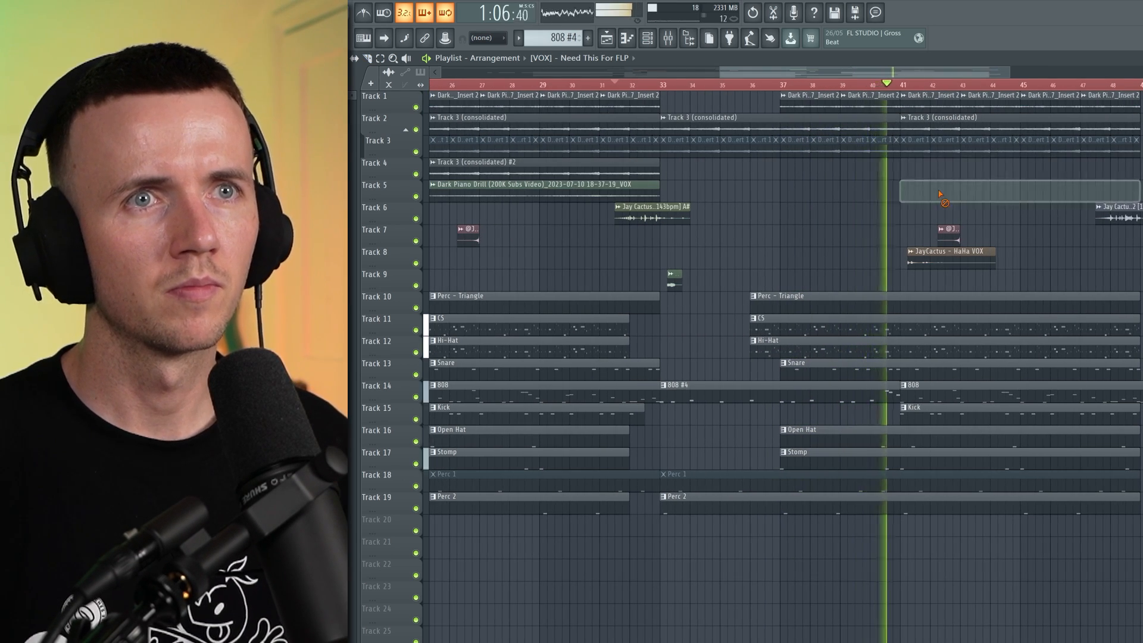